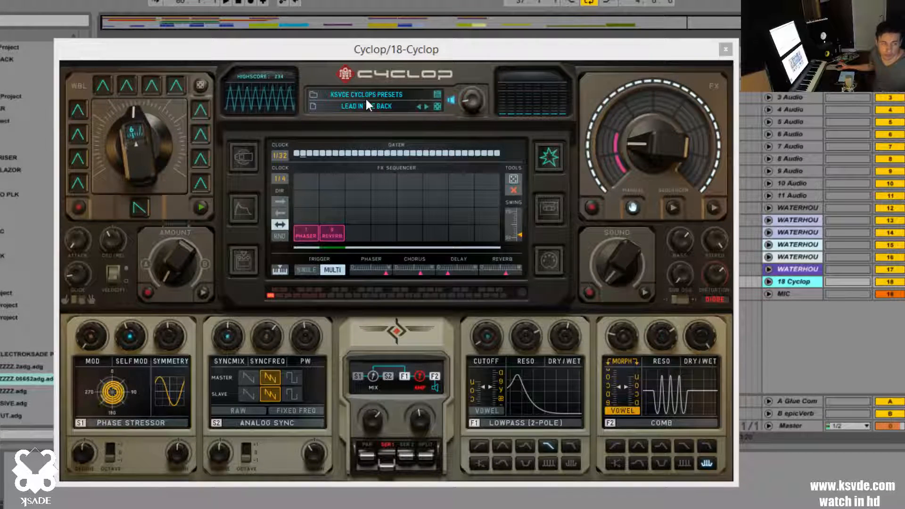
Filter the preset library by author KSADE, audition Lead in the Back and Squishy Lead, and load Whipped Electro.
left_click(375, 94)
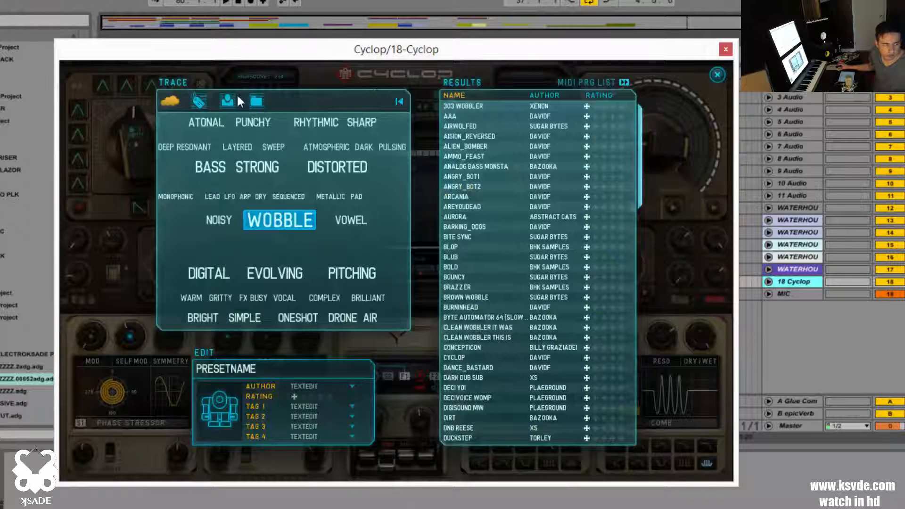
left_click(224, 99)
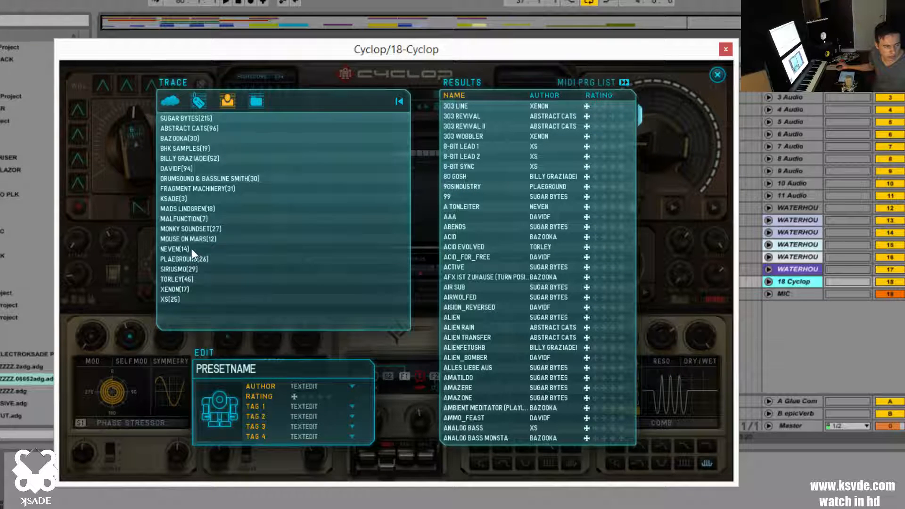
left_click(192, 198)
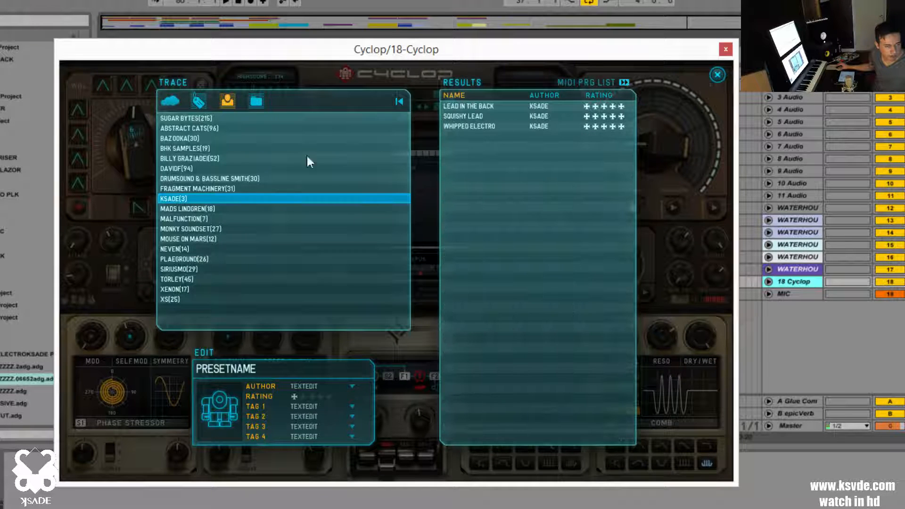
left_click(461, 107)
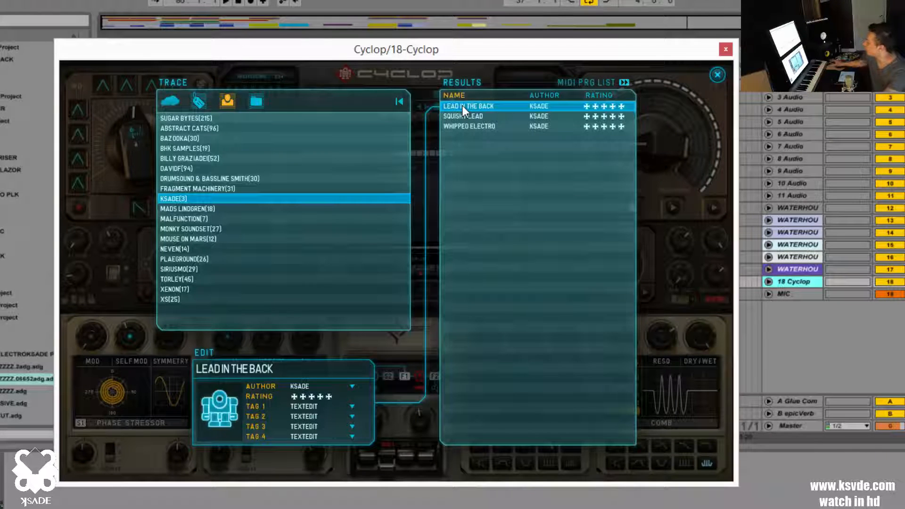
left_click(468, 116)
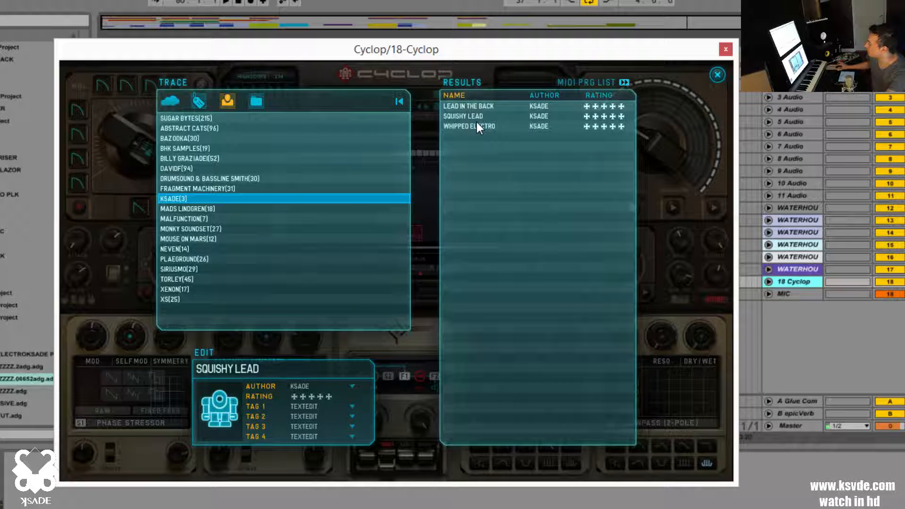
left_click(474, 125)
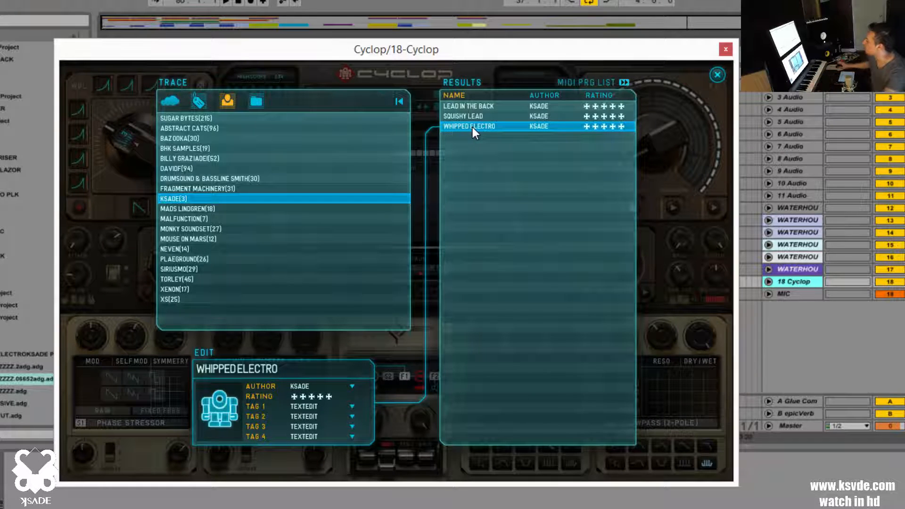
left_click(715, 76)
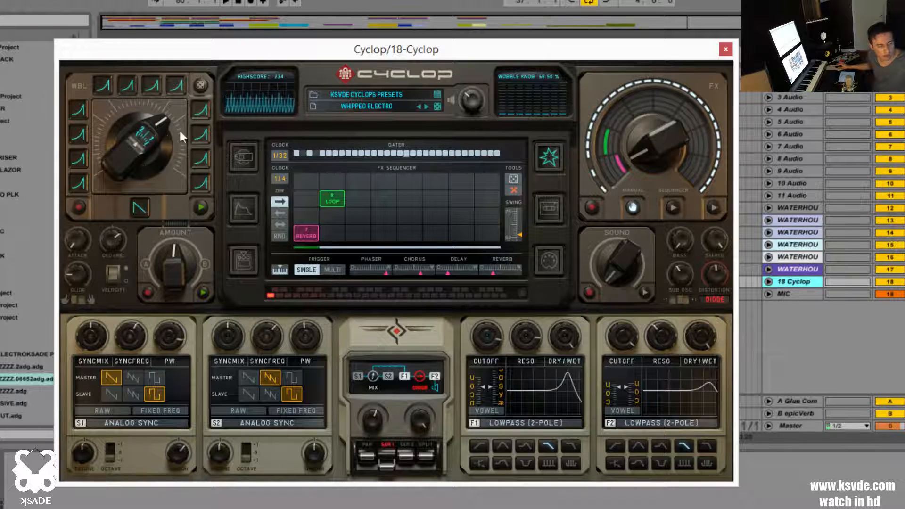
Try different waveforms on individual wobble positions and randomize the waveforms around the wobble knob.
left_click(130, 85)
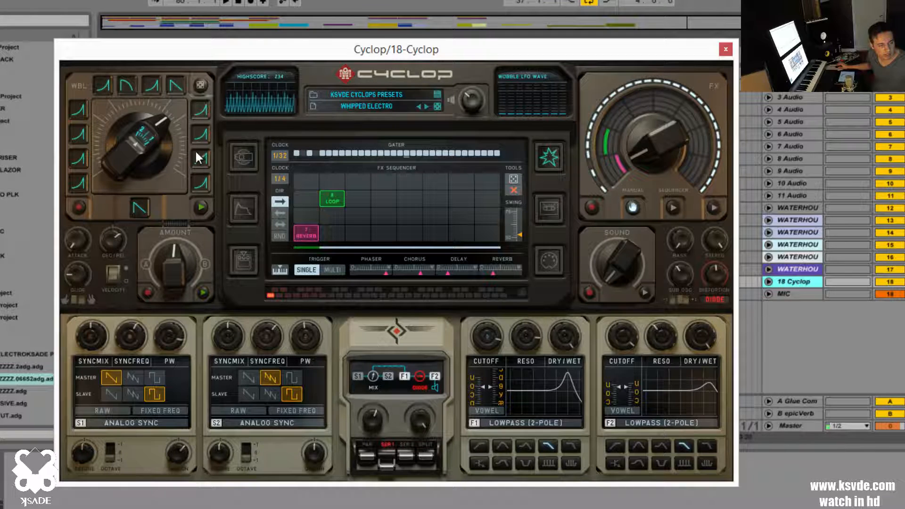
left_click(199, 112)
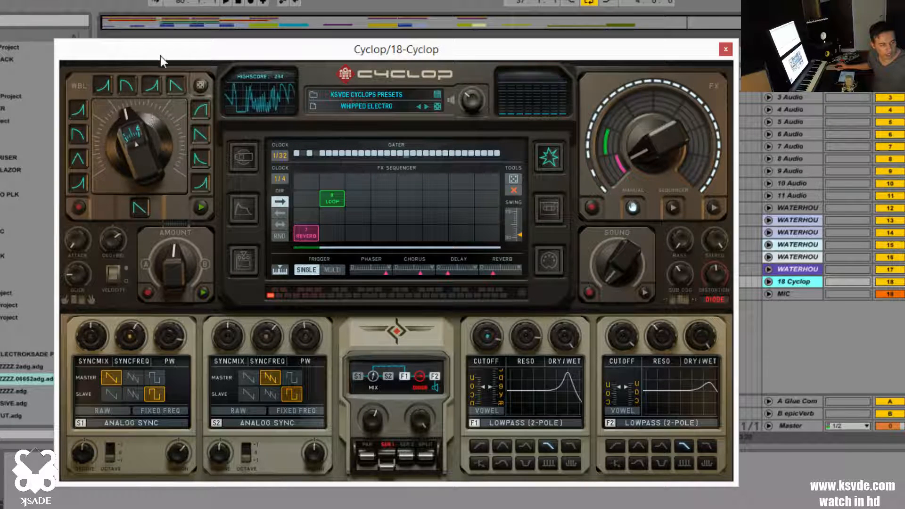
left_click(200, 85)
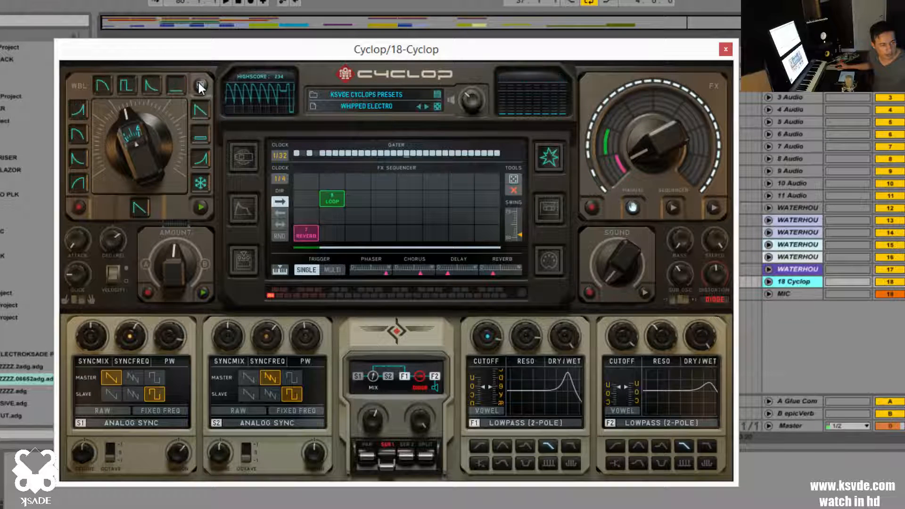
Set all wobble waveforms to sine, turn the wobble knob to 12, and sweep the wobble amount between A and B.
left_click(137, 205)
mouse_move(154, 129)
left_mouse_down()
mouse_move(135, 296)
mouse_move(150, 220)
mouse_move(147, 126)
left_mouse_up()
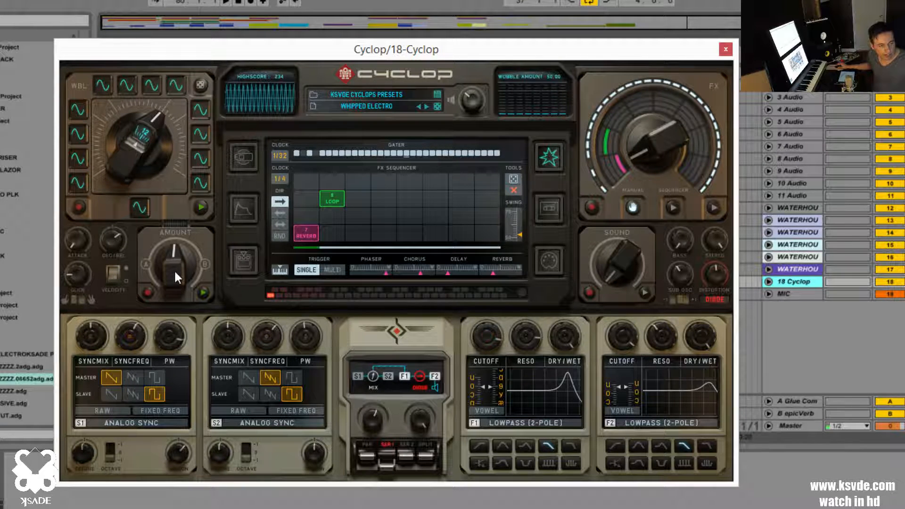
mouse_move(175, 272)
left_mouse_down()
mouse_move(180, 231)
mouse_move(169, 317)
mouse_move(175, 266)
left_mouse_up()
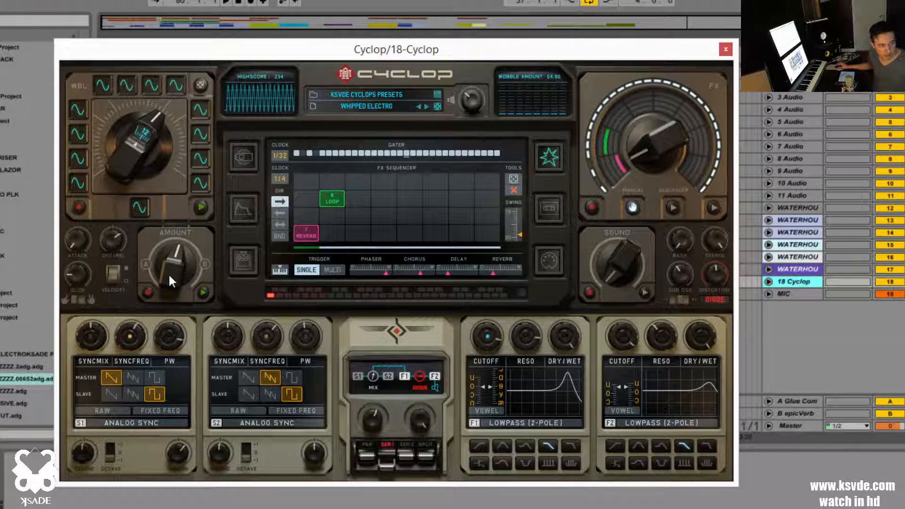
mouse_move(168, 272)
left_mouse_down()
mouse_move(172, 357)
mouse_move(190, 185)
mouse_move(183, 110)
mouse_move(184, 264)
left_mouse_up()
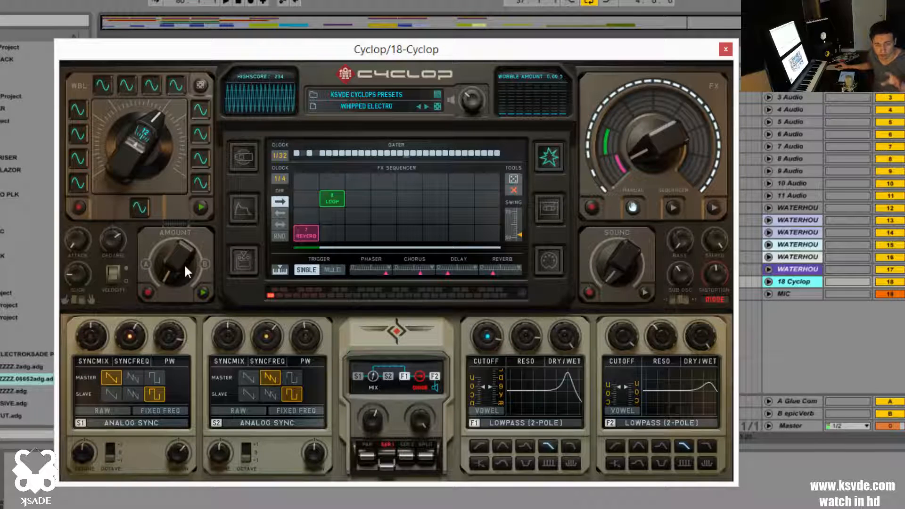
left_click_drag(184, 264, 196, 191)
For wobble amount side A, raise Synth 1's first parameter and Filter 2 cutoff, and lower the synth mix and both filters' resonance.
left_click(242, 253)
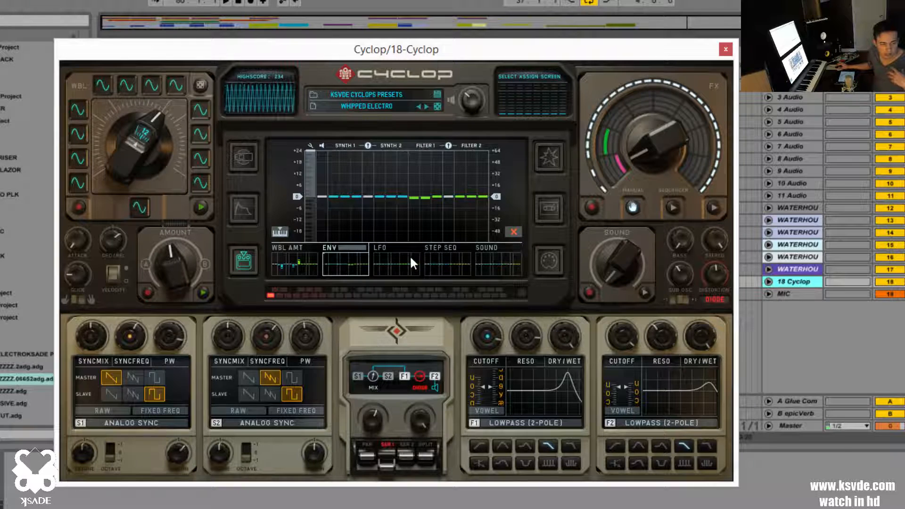
left_click(297, 257)
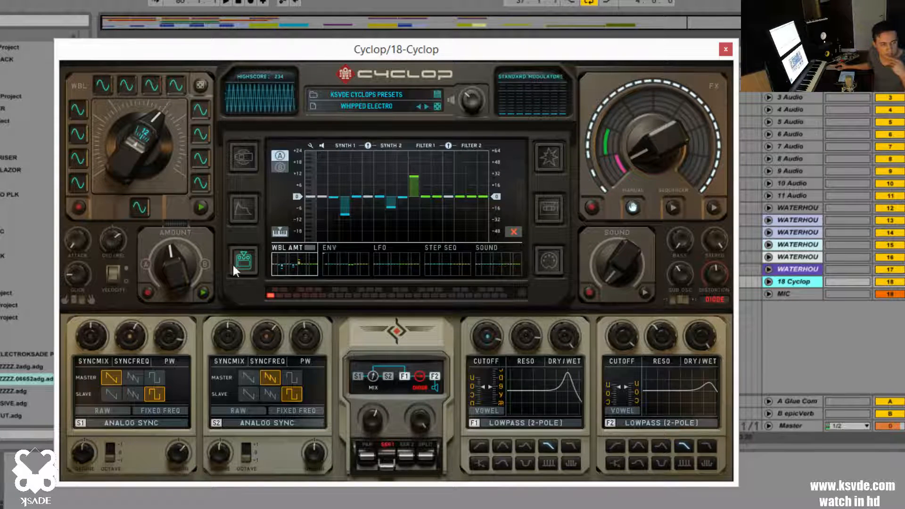
left_click_drag(178, 262, 197, 298)
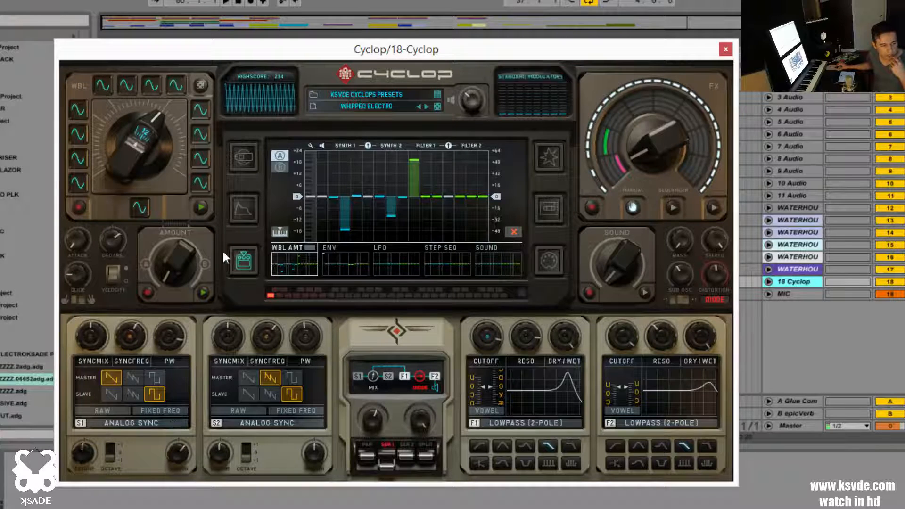
left_click(335, 154)
left_click(379, 182)
left_click_drag(380, 188, 375, 223)
left_click(437, 199)
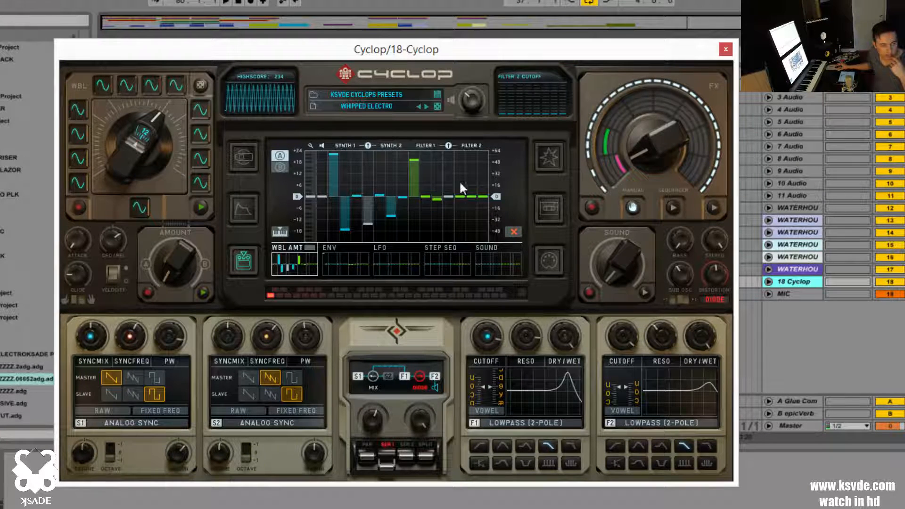
mouse_move(460, 160)
left_mouse_down()
mouse_move(480, 164)
mouse_move(471, 226)
left_mouse_up()
left_click(425, 227)
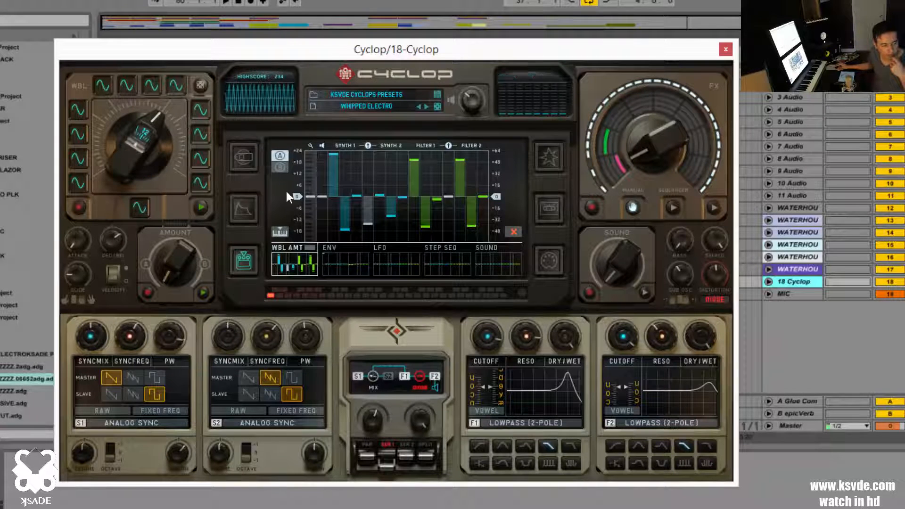
For wobble amount side B, draw a contrasting modulation pattern across the synth, mix and filter parameters.
left_click(279, 168)
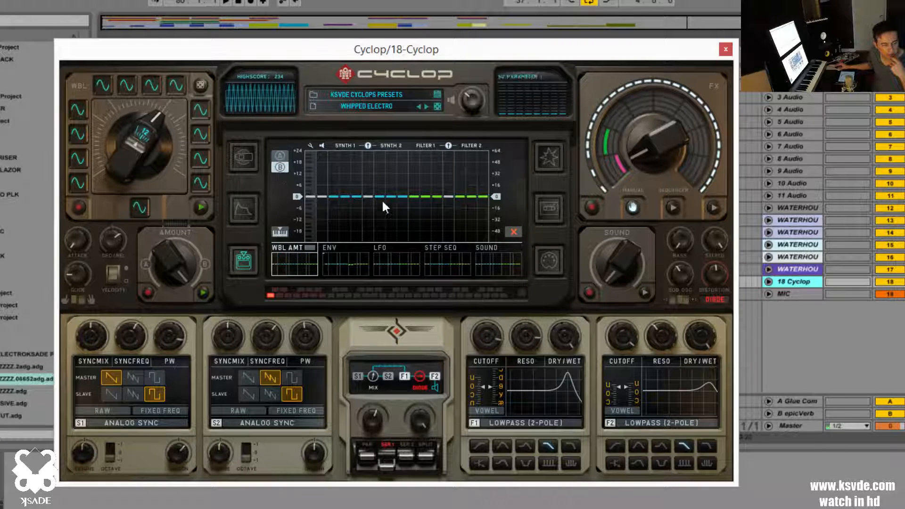
left_click(345, 215)
left_click(448, 224)
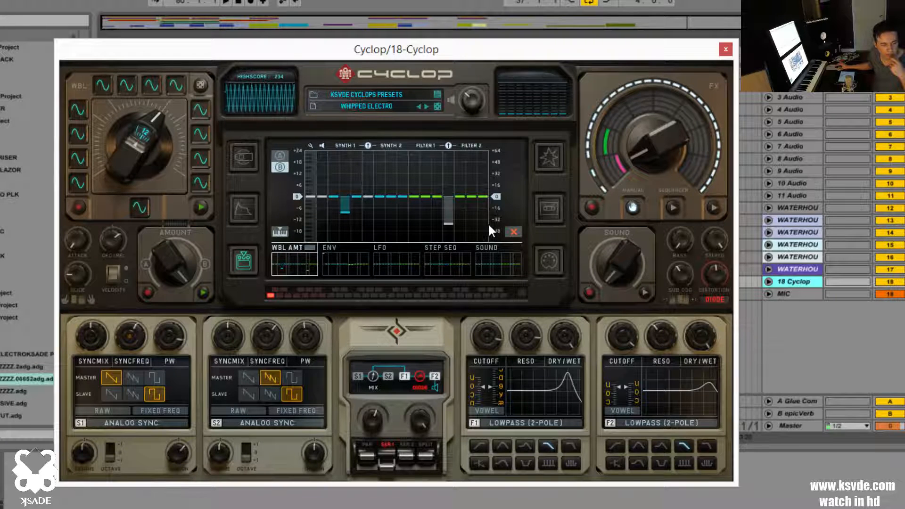
left_click(483, 224)
left_click(460, 231)
left_click(414, 231)
left_click(402, 230)
left_click(368, 225)
left_click(403, 166)
left_click(471, 162)
left_click(414, 167)
left_click(391, 172)
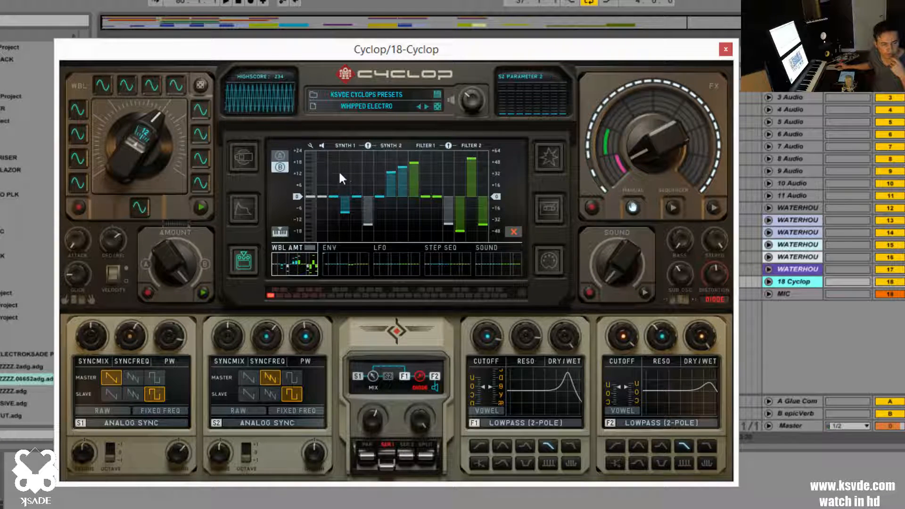
left_click(368, 153)
left_click(458, 171)
left_click(434, 168)
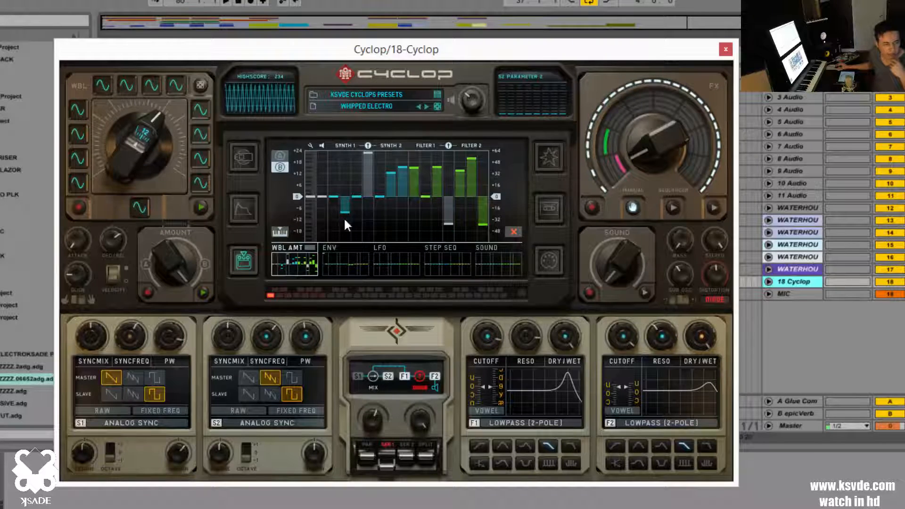
Sweep the wobble amount between sides A and B to audition the modulation morph, ending near the middle.
left_click_drag(170, 243, 216, 220)
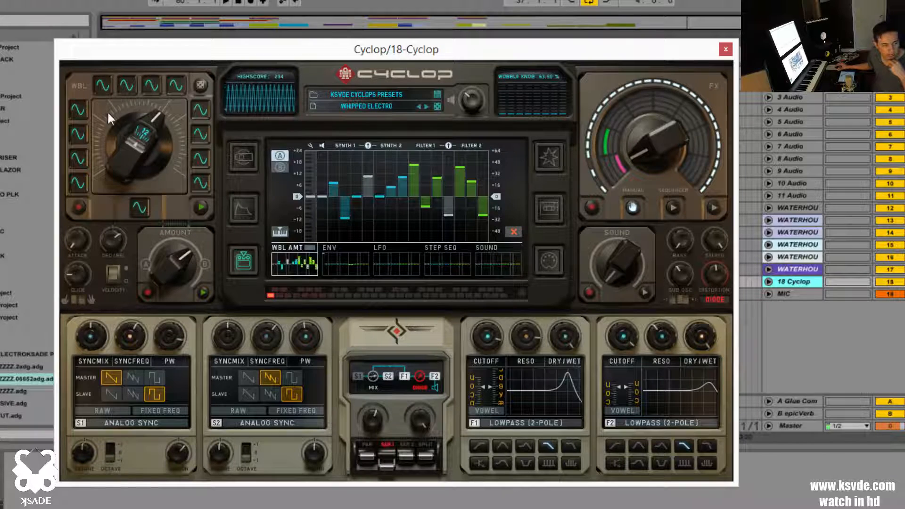
left_click_drag(209, 268, 190, 252)
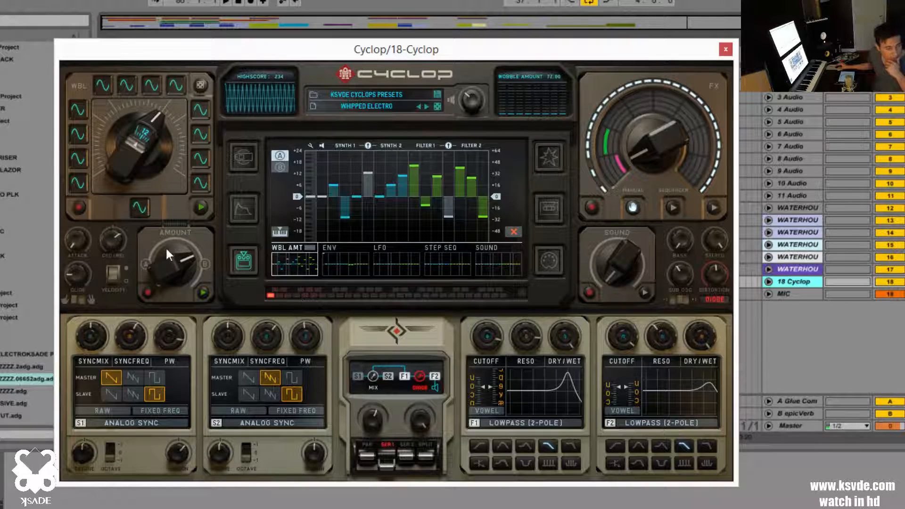
left_click_drag(165, 247, 179, 260)
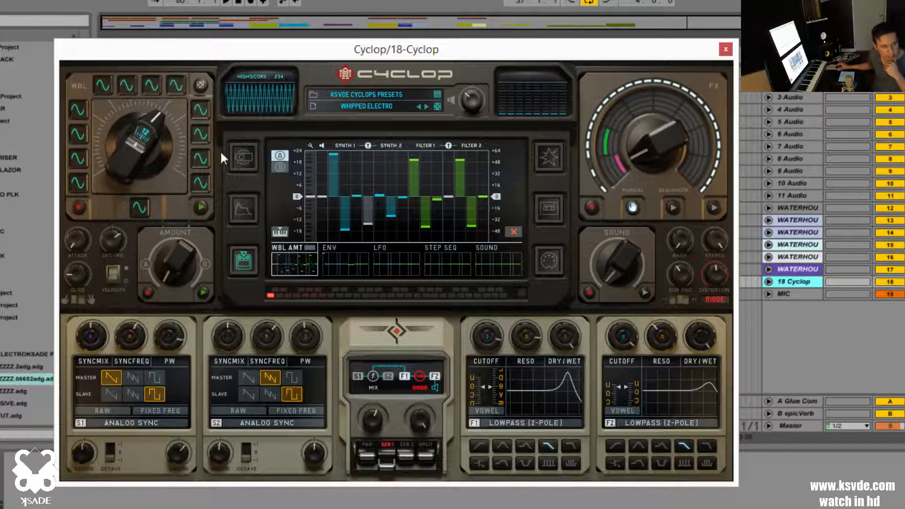
left_click_drag(195, 253, 193, 214)
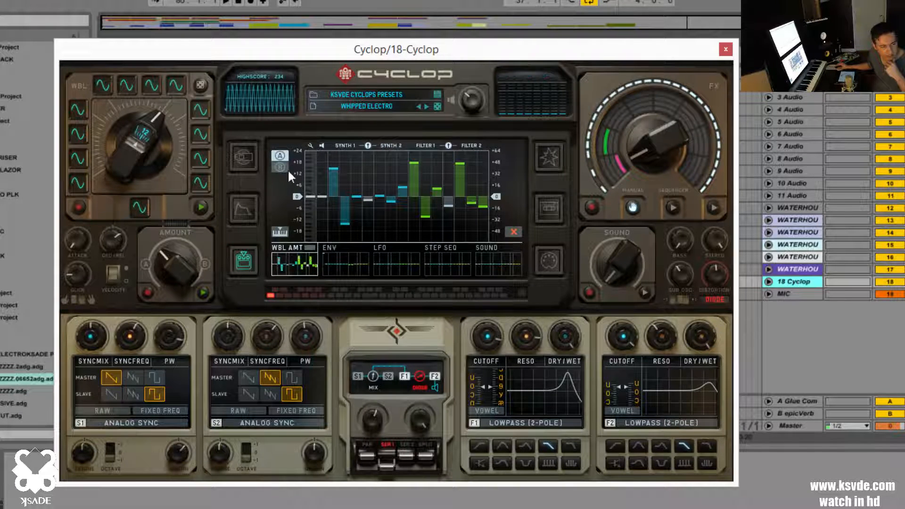
left_click_drag(176, 238, 203, 247)
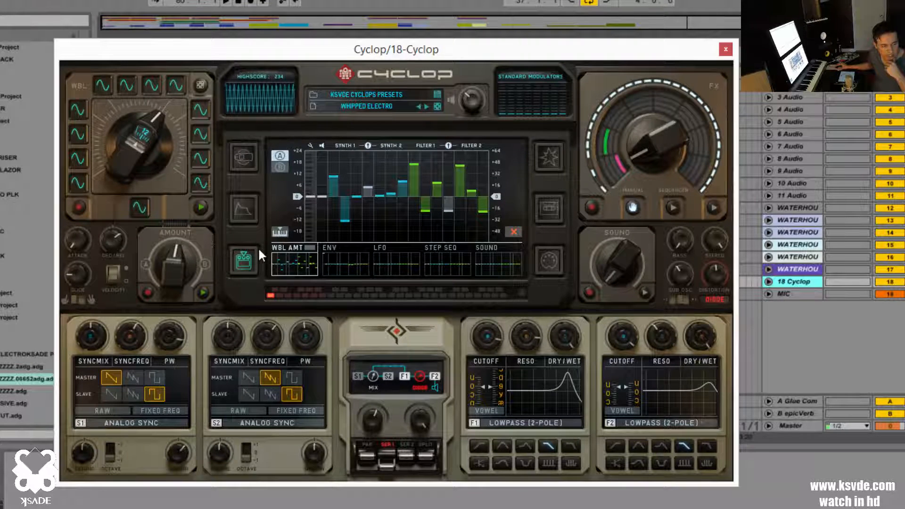
Turn the FX knob to about its midpoint and add Pitch LP, Stop and Loop to FX sequencer steps 3, 4 and 5.
left_click(680, 141)
left_click_drag(680, 141, 649, 70)
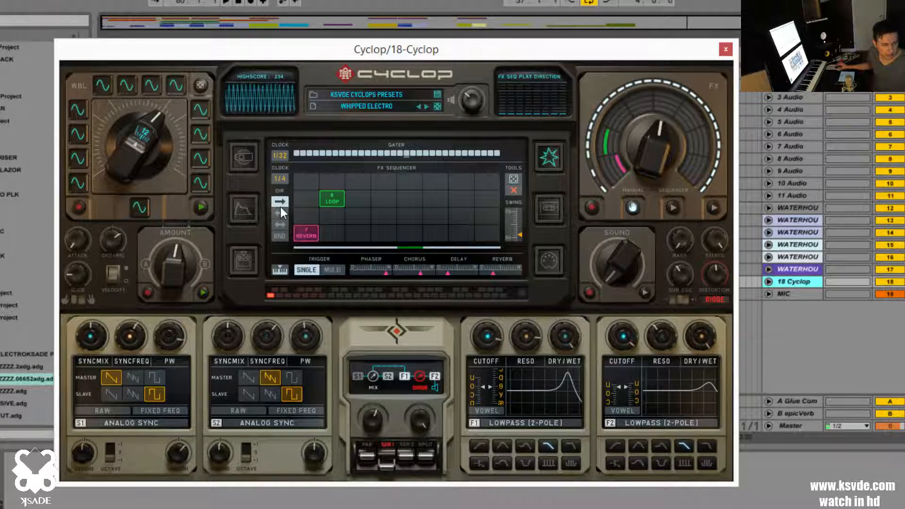
left_click(360, 176)
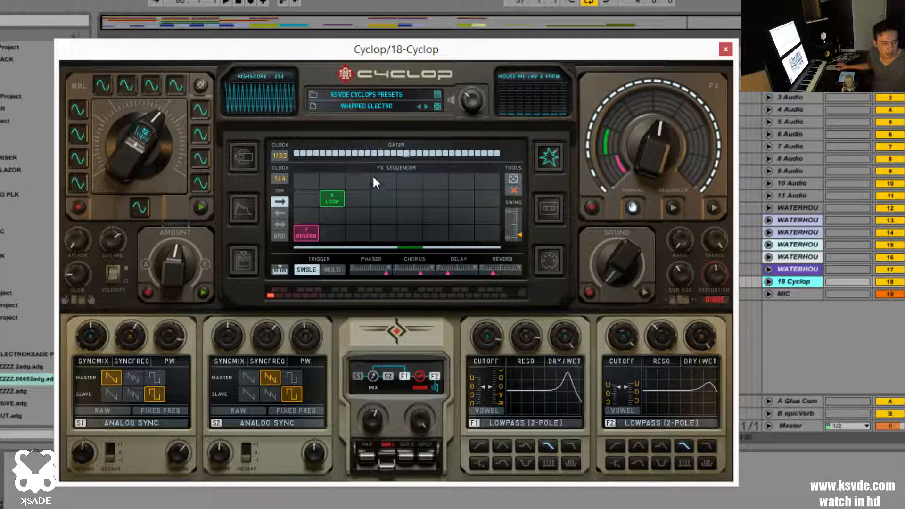
left_click(409, 197)
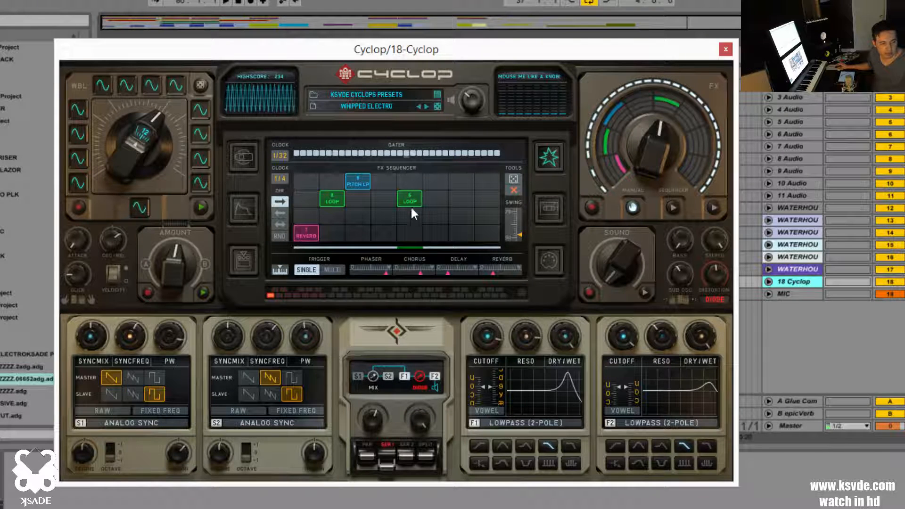
left_click(383, 215)
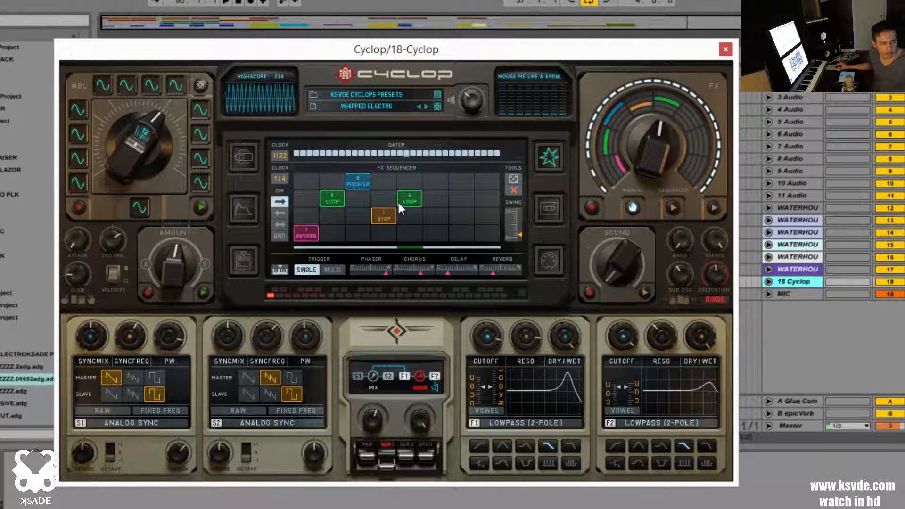
Change the effect on FX sequencer step 4 to Scratch and put Reverb on step 6.
left_click_drag(398, 203, 395, 150)
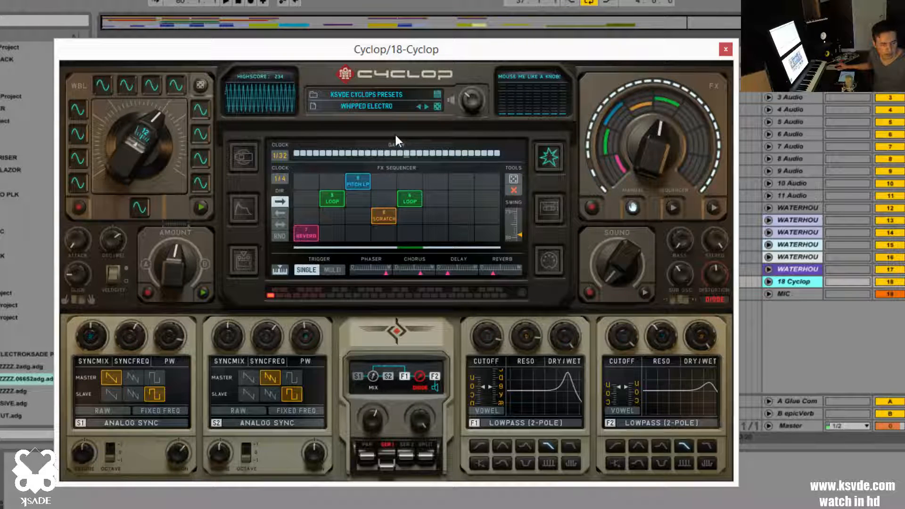
left_click_drag(394, 133, 399, 154)
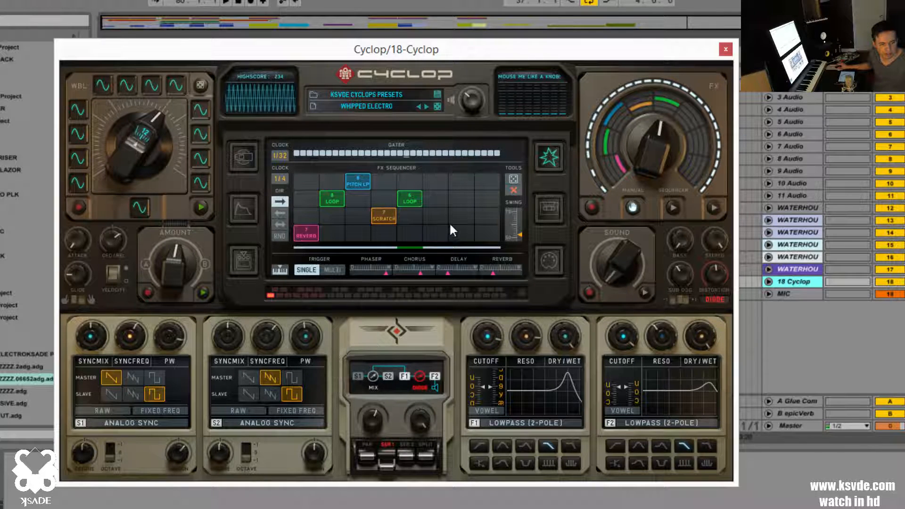
left_click(438, 231)
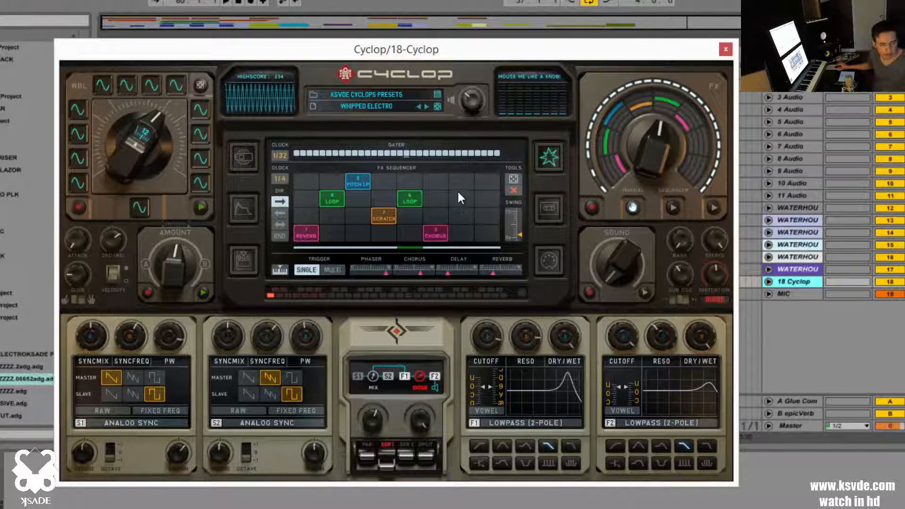
left_click_drag(457, 190, 448, 126)
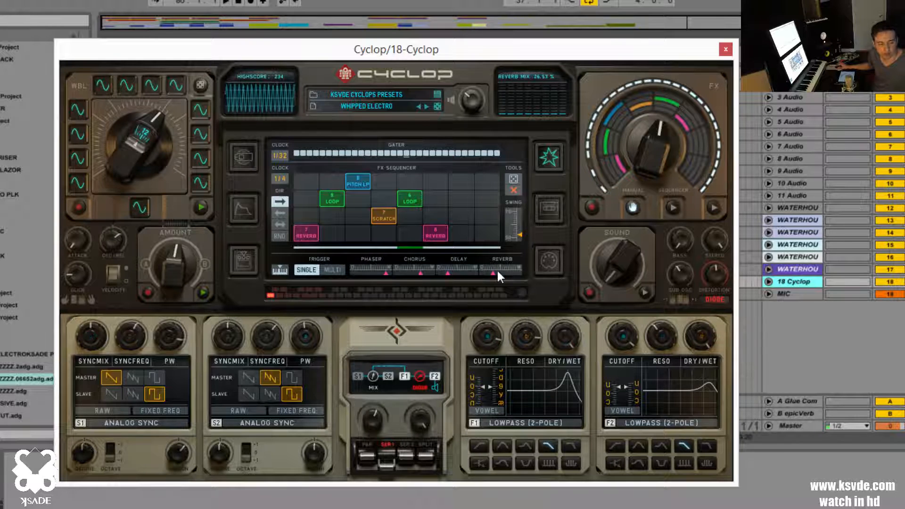
Raise the effects reverb mix close to maximum and sweep the FX knob to audition the sequenced effects.
mouse_move(497, 271)
left_mouse_down()
mouse_move(527, 267)
mouse_move(514, 272)
left_mouse_up()
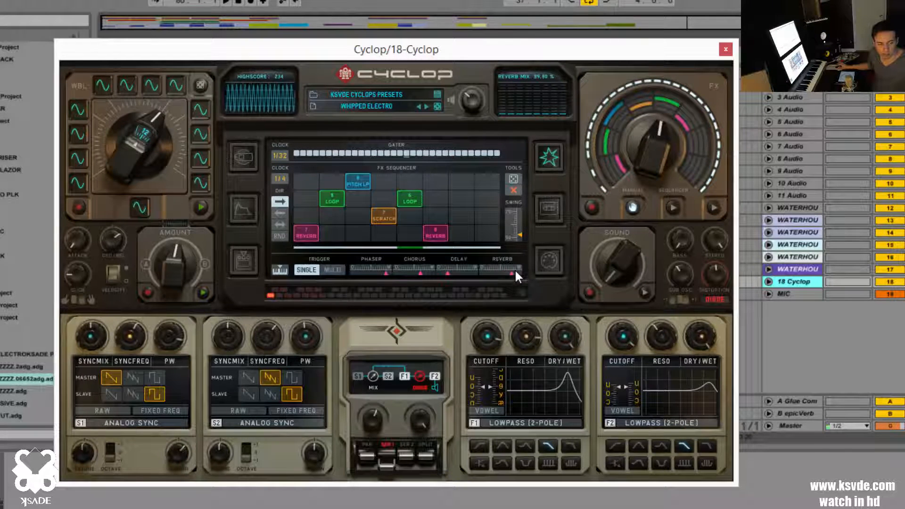
left_click_drag(654, 183, 643, 225)
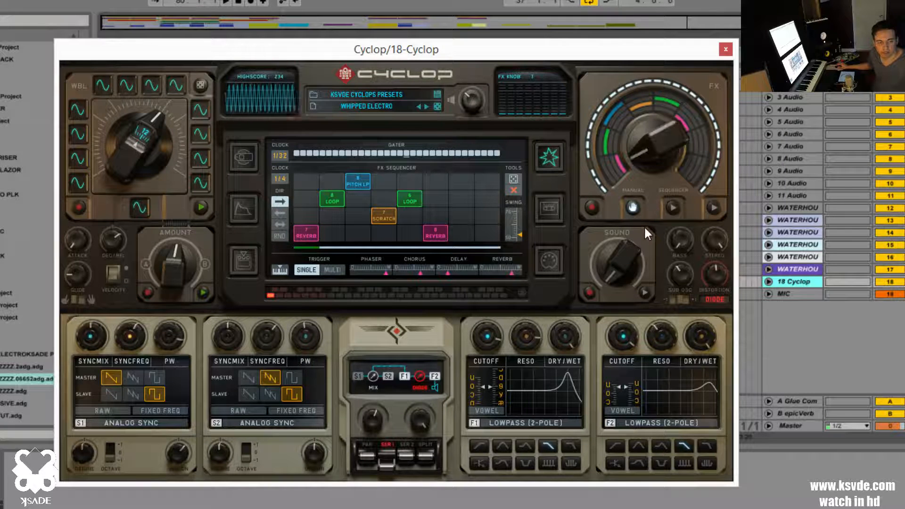
mouse_move(661, 129)
left_mouse_down()
mouse_move(651, 61)
mouse_move(658, 126)
mouse_move(664, 92)
mouse_move(666, 152)
mouse_move(656, 126)
left_mouse_up()
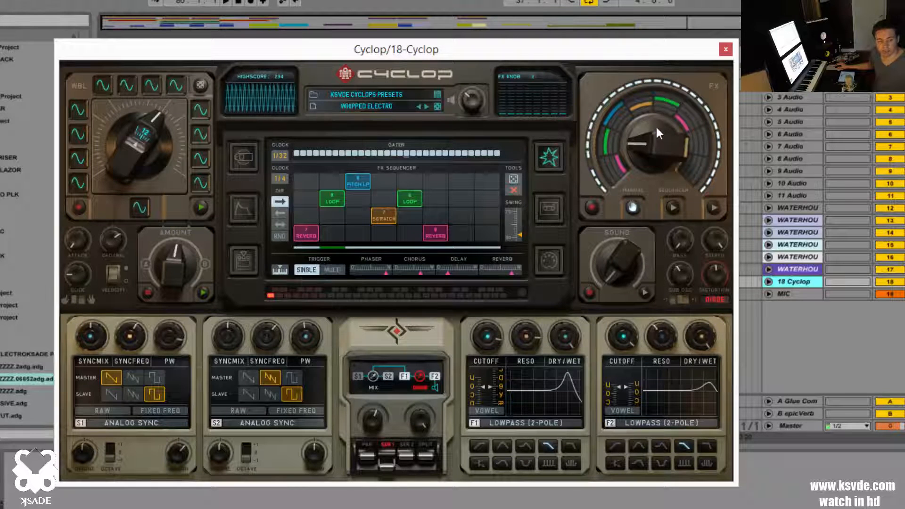
Switch the FX knob from manual control to sequencer playback, and from that to recorded envelope playback.
left_click(671, 207)
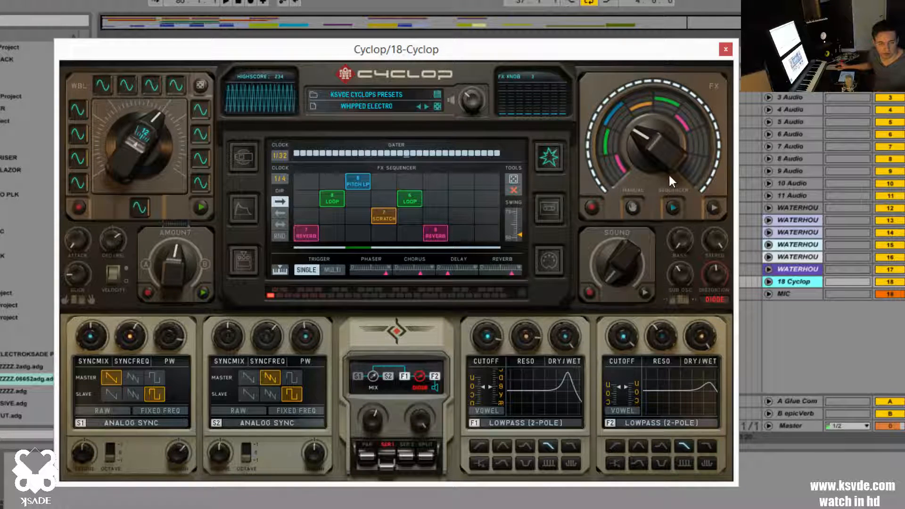
left_click(713, 207)
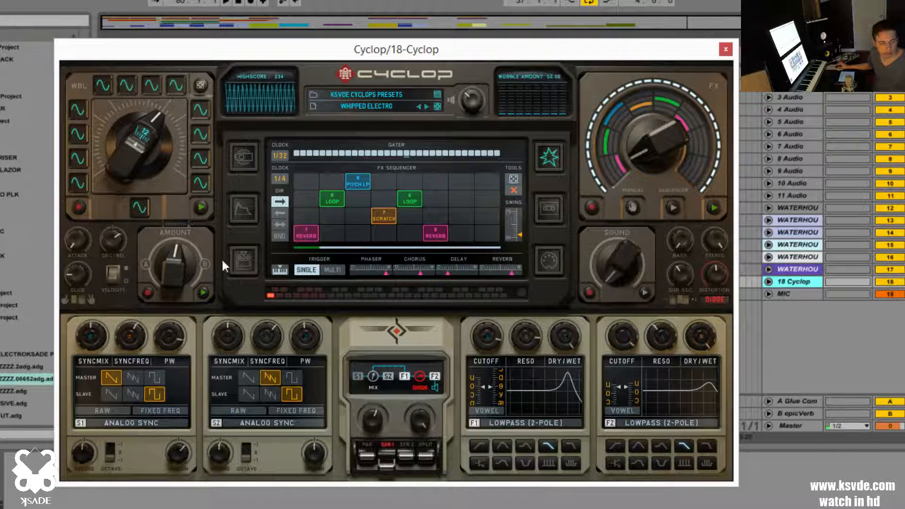
In the envelope modulation settings, raise the filter 1 cutoff amount strongly and keep the master pitch amount around zero.
left_click(244, 260)
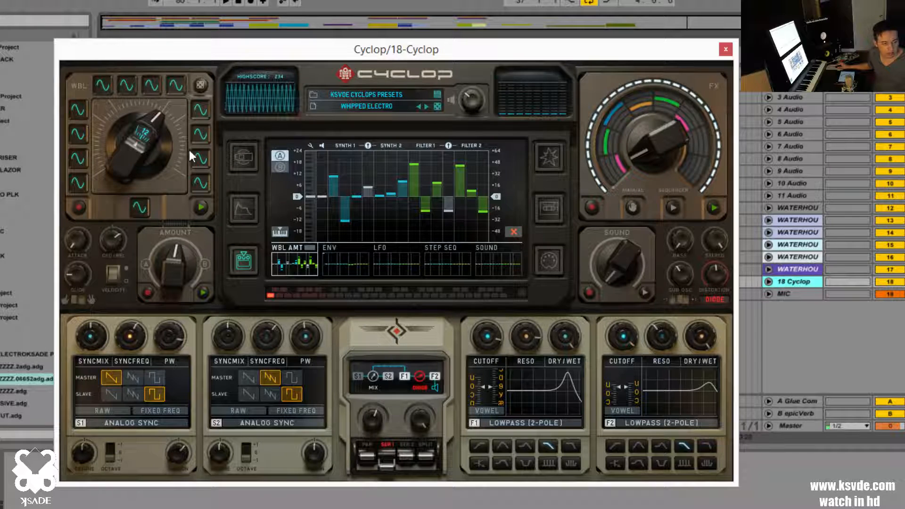
left_click(335, 270)
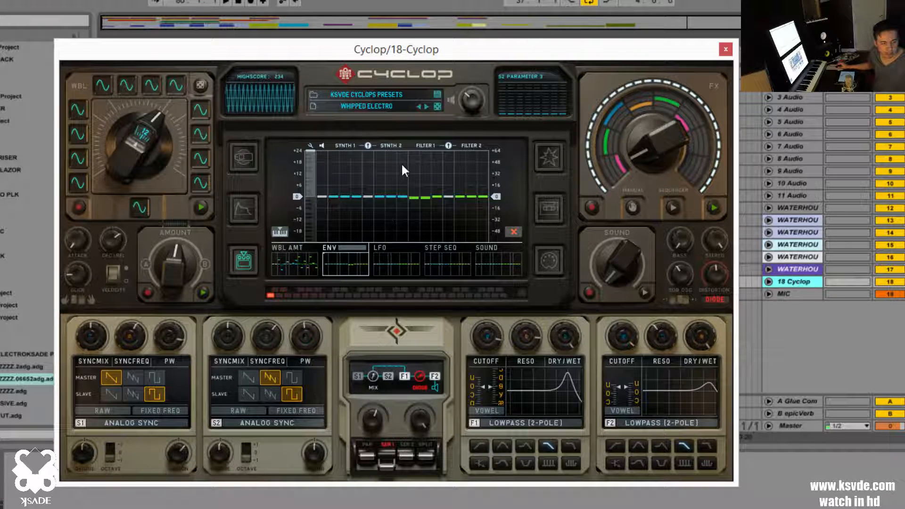
left_click(415, 166)
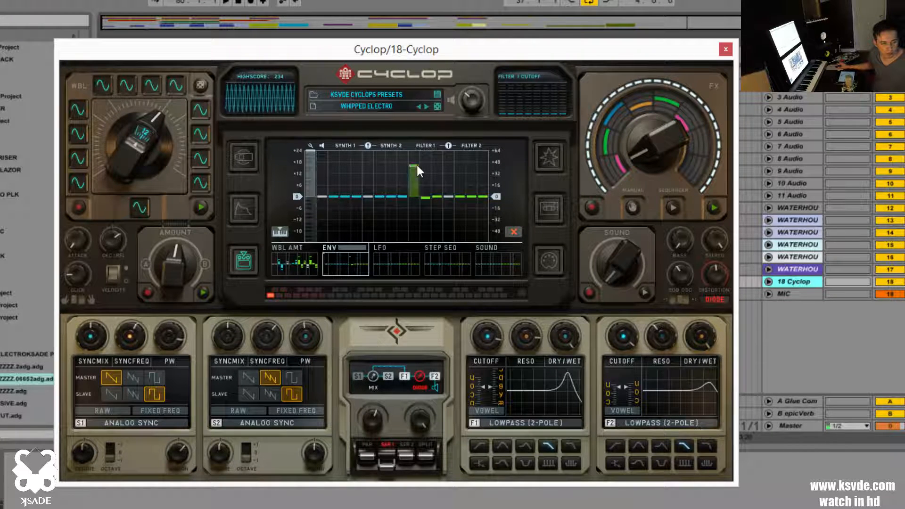
mouse_move(416, 163)
left_mouse_down()
mouse_move(411, 226)
mouse_move(411, 160)
left_mouse_up()
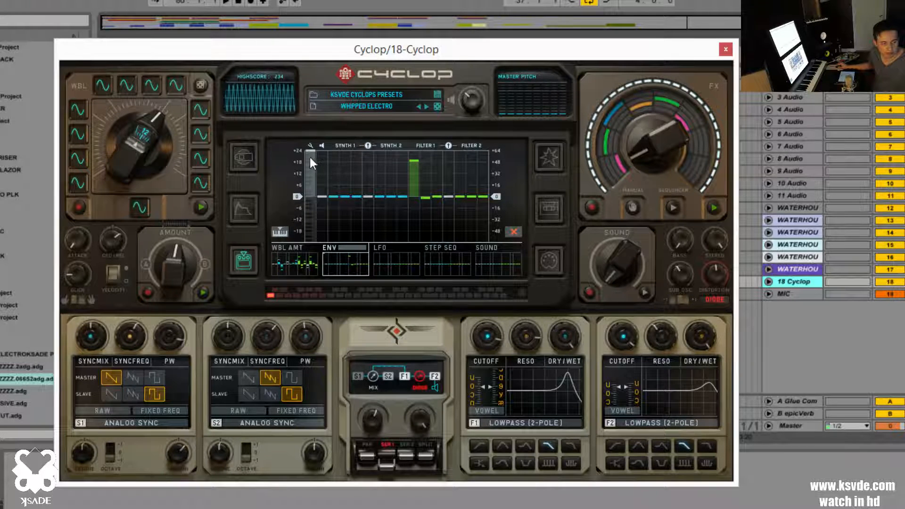
left_click_drag(310, 157, 311, 194)
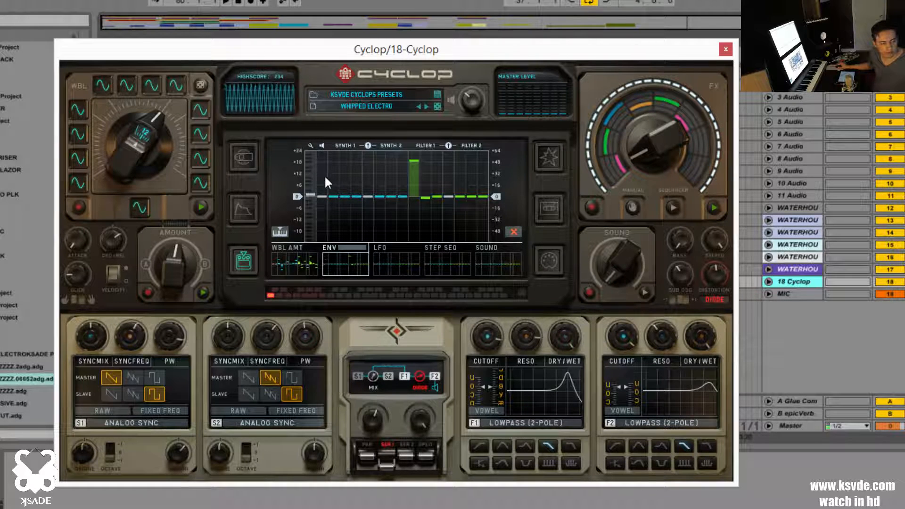
For the envelope modulation, raise master level and synth mix, and set synth 1's three parameters to negative, positive and strongly negative.
mouse_move(325, 177)
left_mouse_down()
mouse_move(321, 148)
mouse_move(332, 188)
mouse_move(335, 166)
mouse_move(333, 214)
left_mouse_up()
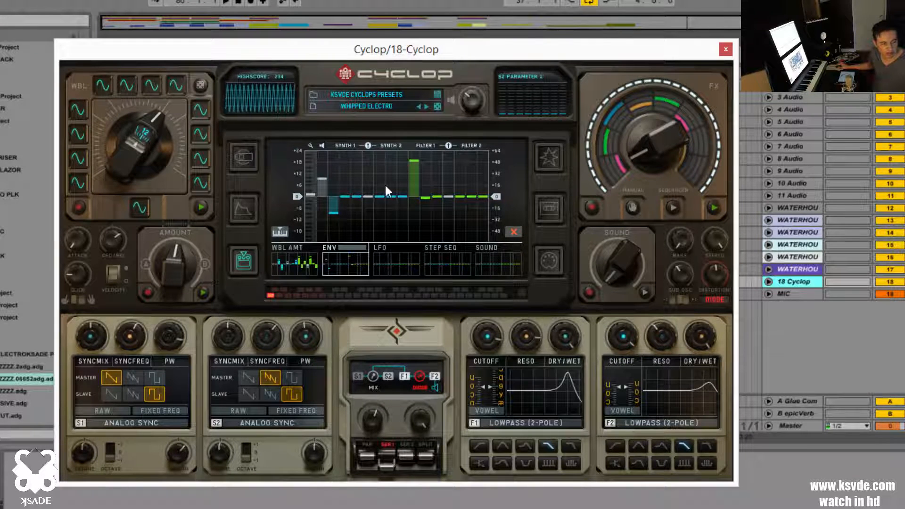
left_click(345, 177)
left_click(356, 227)
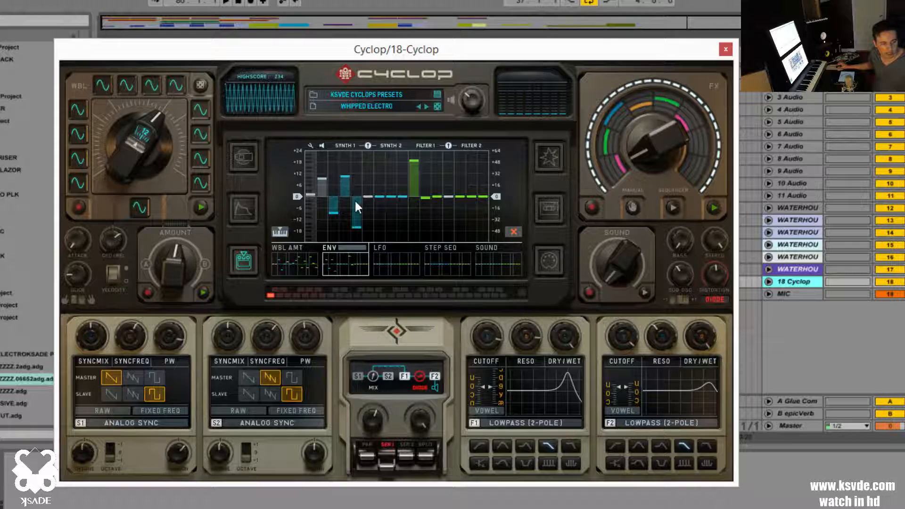
left_click(366, 164)
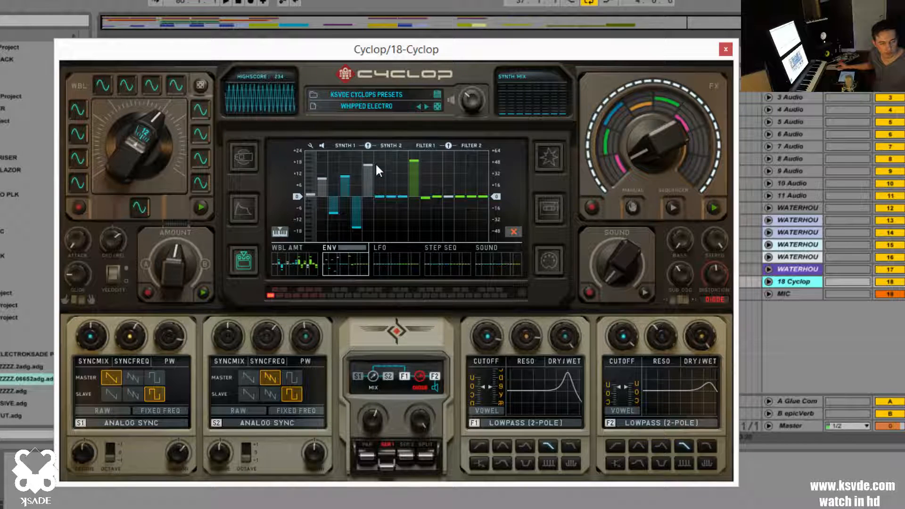
For the envelope, lower synth 2 parameter 2, raise parameter 3, and draw filter 1 resonance negative, dry/wet positive and filter mix to maximum.
left_click(390, 207)
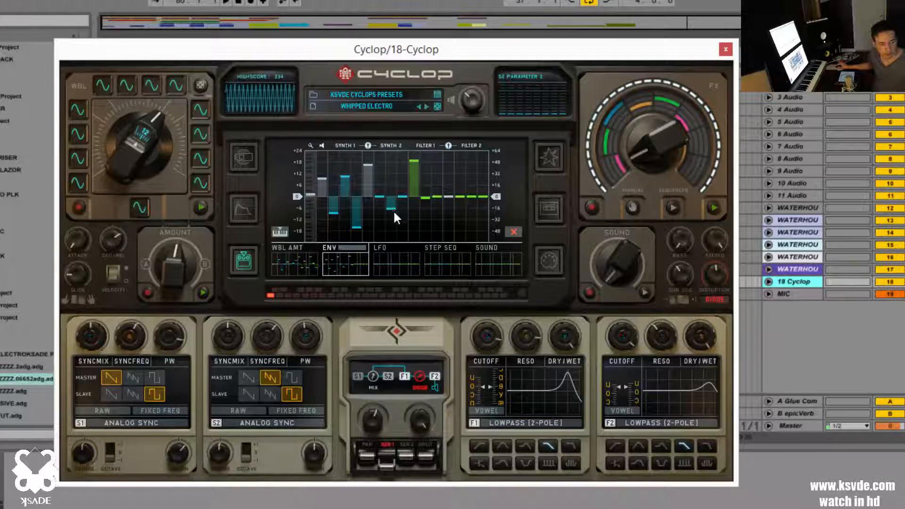
left_click(402, 177)
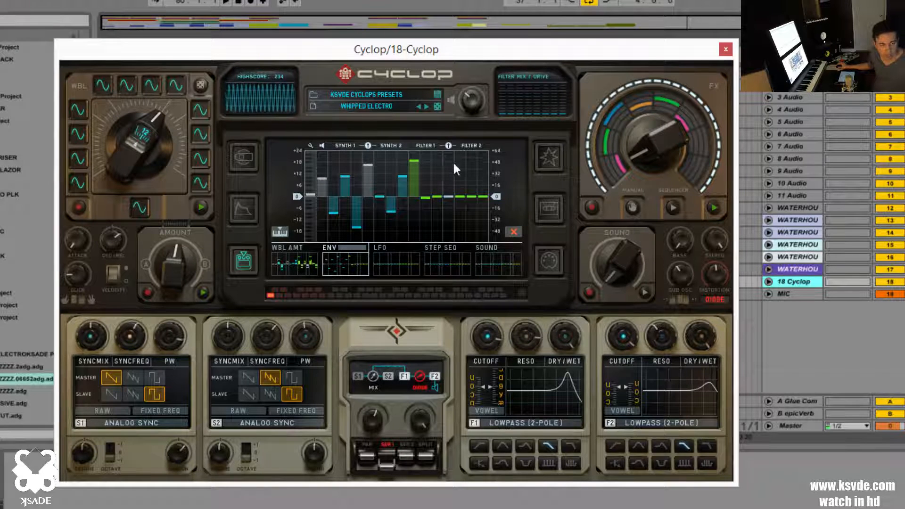
mouse_move(426, 199)
left_mouse_down()
mouse_move(427, 223)
mouse_move(444, 153)
left_mouse_up()
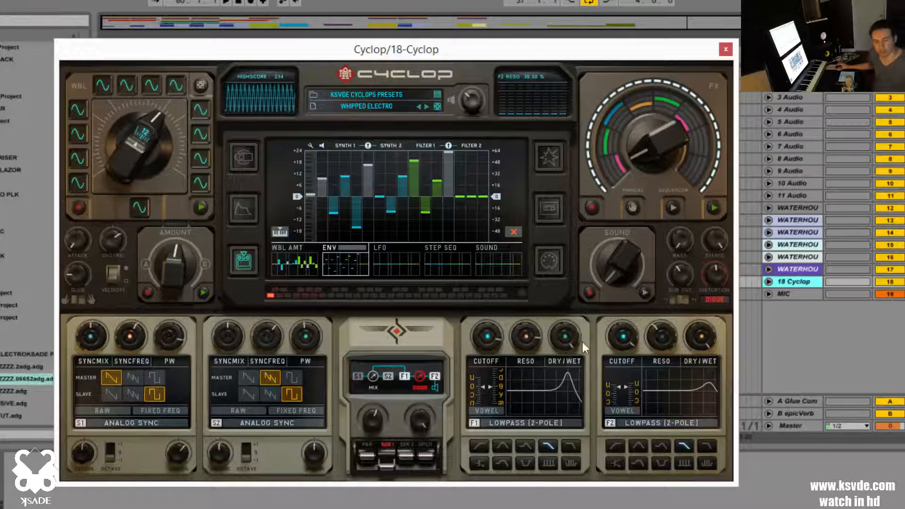
Try several filter 1 types including Ripple, settle on Highpass, and enable its Vowel mode.
left_click(572, 463)
left_click(540, 461)
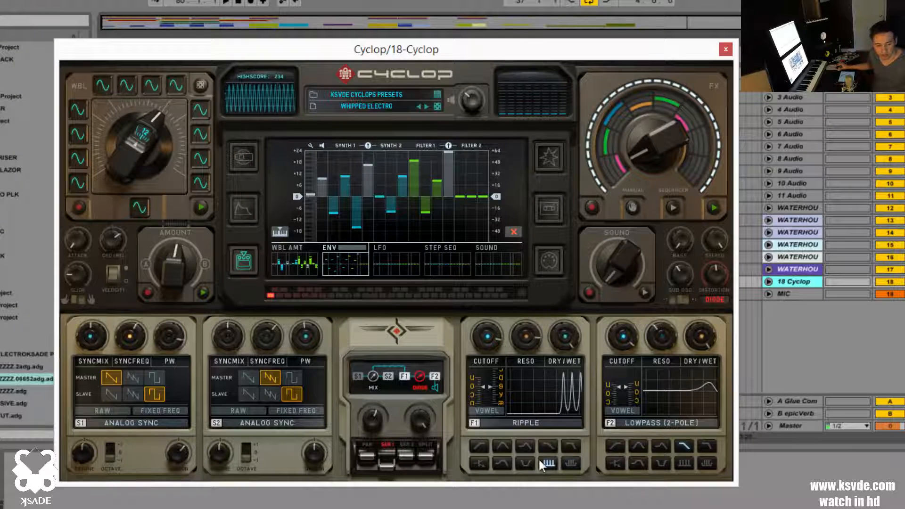
left_click(504, 457)
left_click(485, 446)
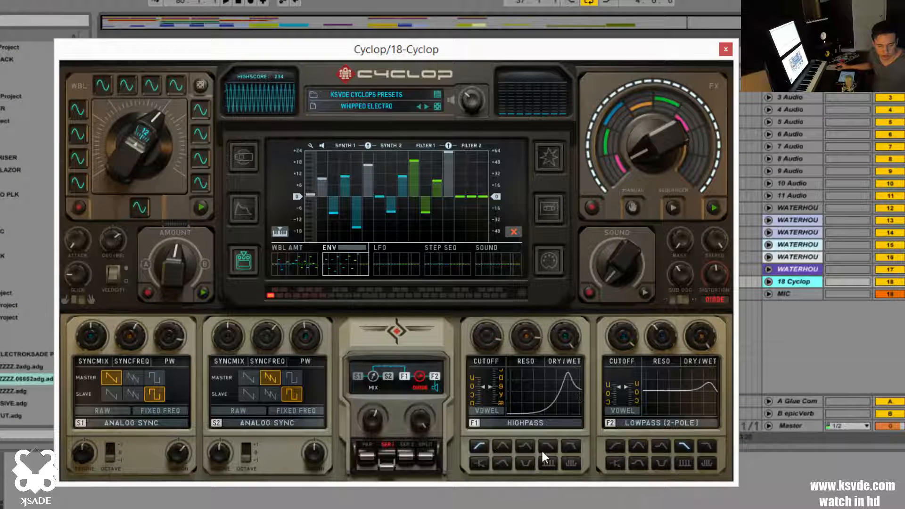
left_click(486, 410)
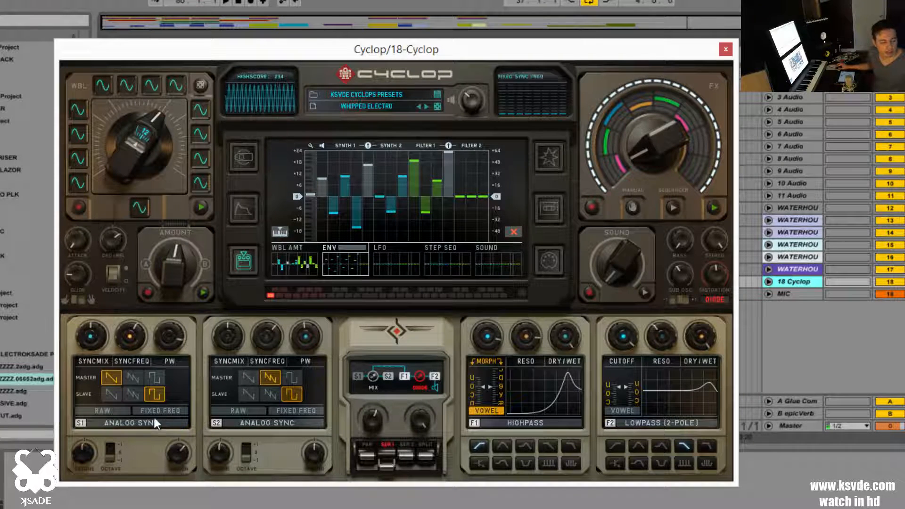
Try the Saw Regiment engine on synth 1 and settle on the FM engine.
left_click(122, 424)
left_click(127, 364)
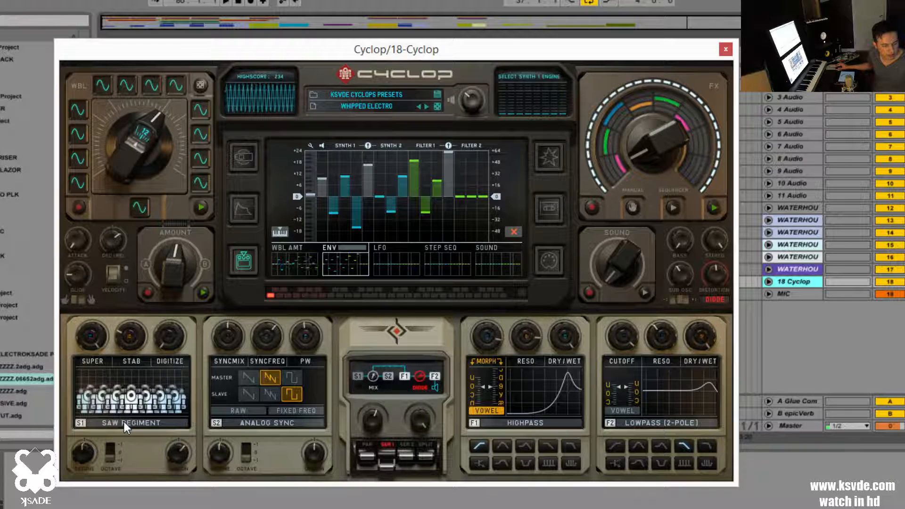
left_click(124, 421)
left_click(118, 382)
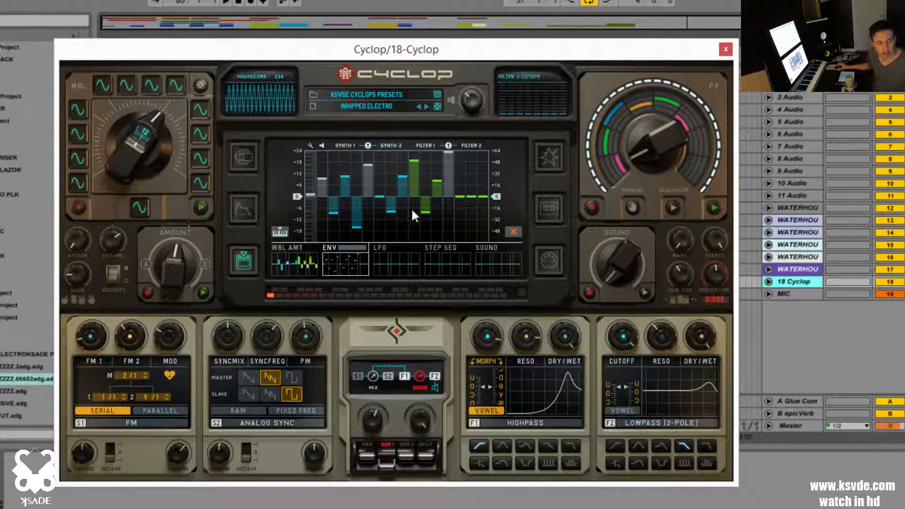
Sweep the wobble knob back and forth to audition different rates, ending at about 30%.
left_click_drag(186, 143, 134, 178)
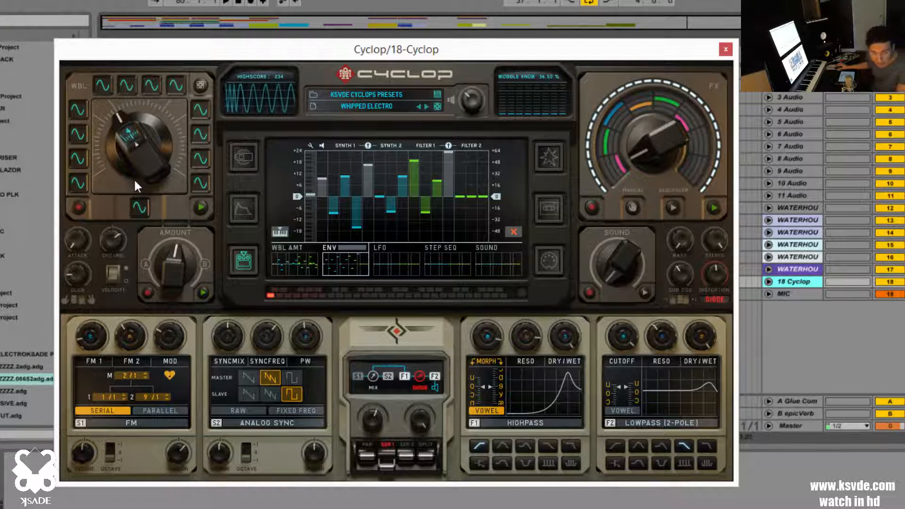
left_click_drag(133, 178, 154, 155)
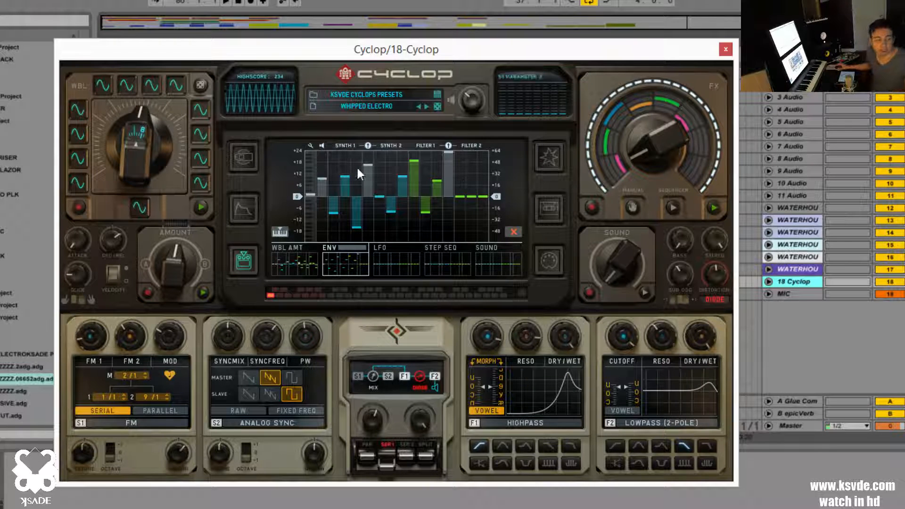
left_click_drag(105, 137, 124, 173)
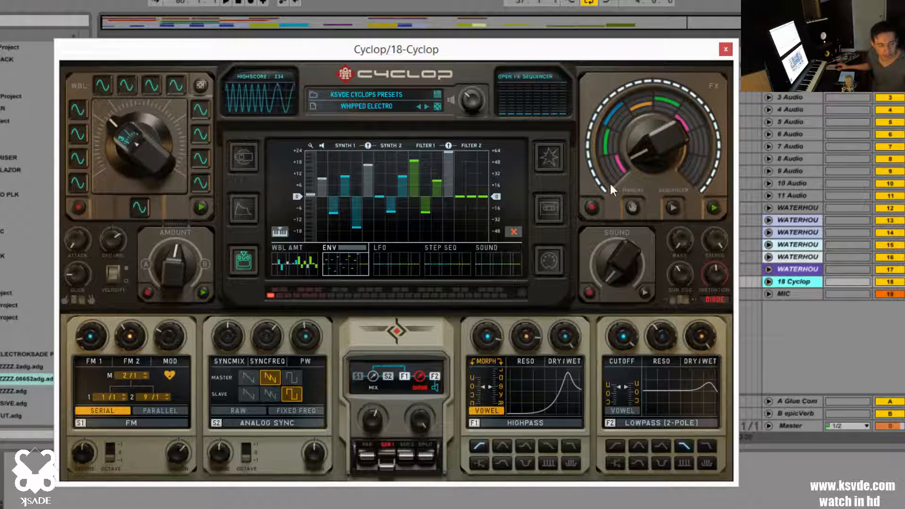
Open the knob recorder's wobble envelope and draw a jagged freehand curve with several peaks across its length.
left_click(555, 215)
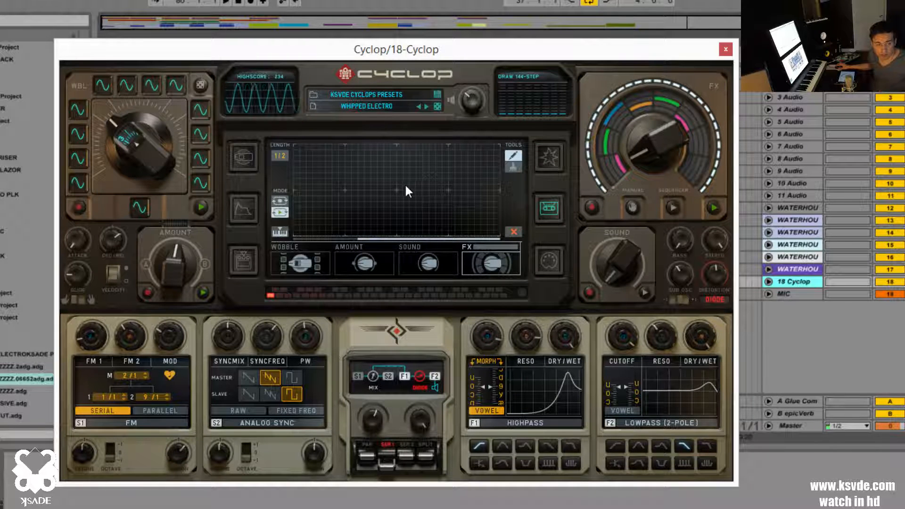
left_click(294, 260)
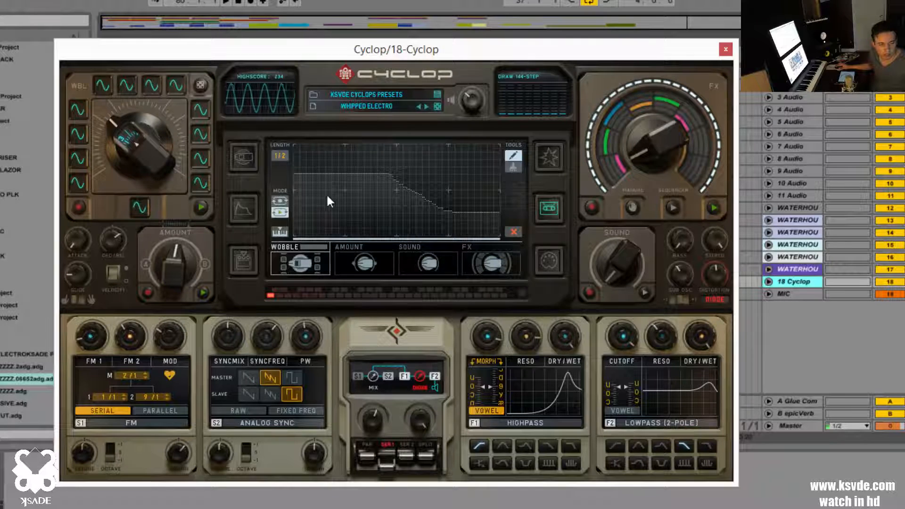
mouse_move(301, 202)
left_mouse_down()
mouse_move(465, 210)
mouse_move(516, 163)
left_mouse_up()
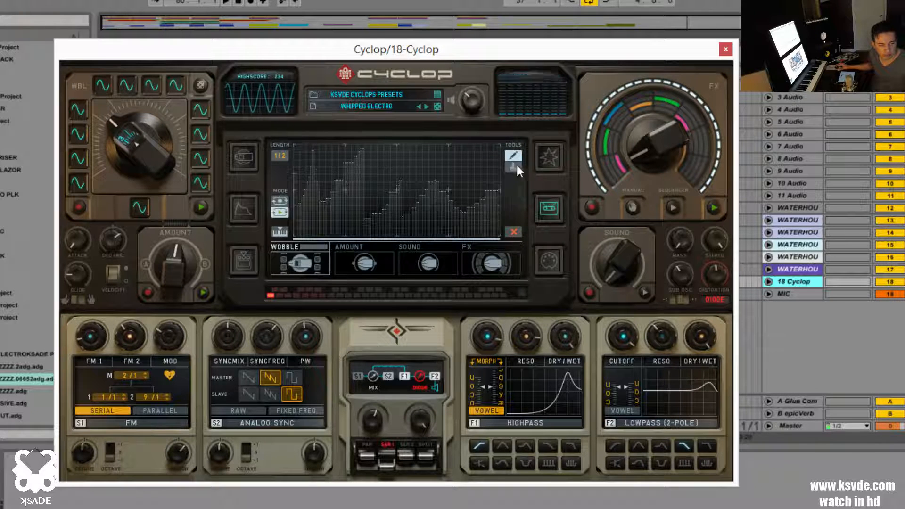
Redraw the wobble envelope with the coarse step tool, and draw it again freehand with the fine 144-step tool.
left_click(513, 165)
mouse_move(309, 205)
left_mouse_down()
mouse_move(317, 171)
mouse_move(436, 199)
mouse_move(498, 168)
left_mouse_up()
left_click(513, 156)
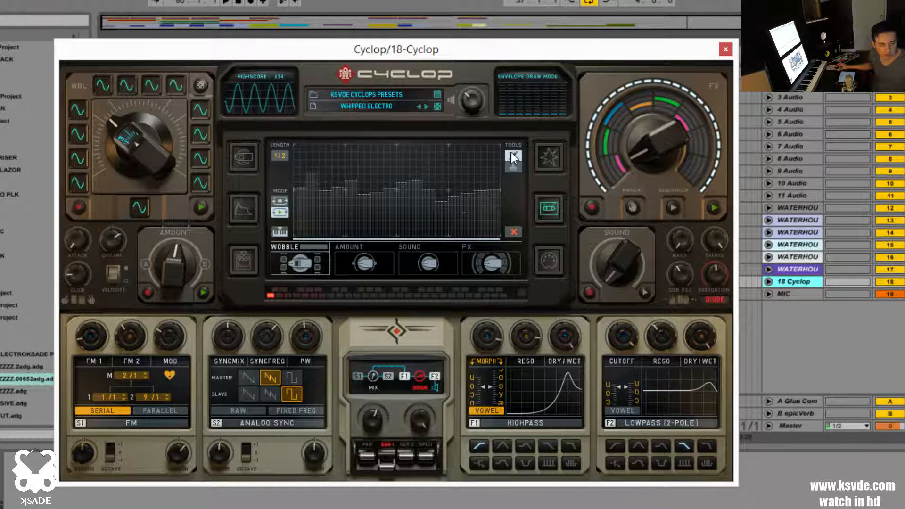
mouse_move(296, 201)
left_mouse_down()
mouse_move(383, 165)
mouse_move(514, 220)
left_mouse_up()
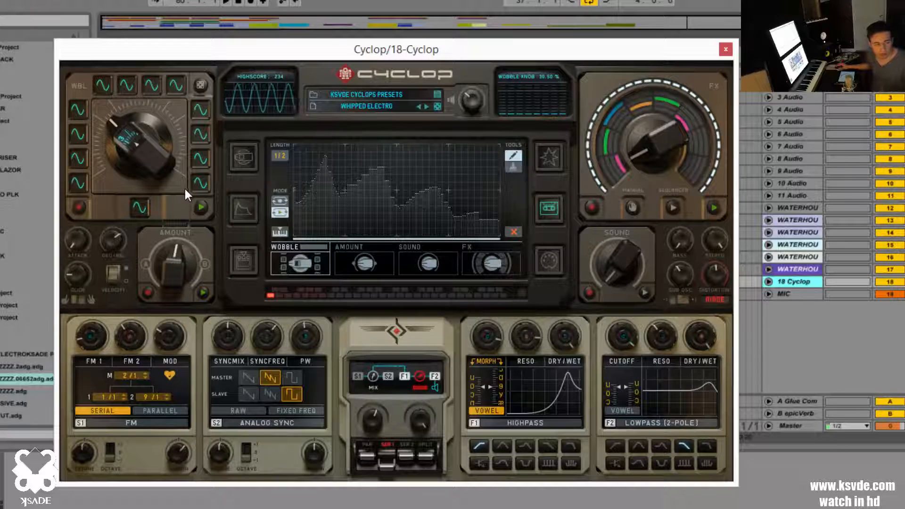
Record live wobble knob movements into the wobble envelope, finishing with a steadily falling curve and the amount knob turned towards B.
left_click_drag(161, 145, 185, 123)
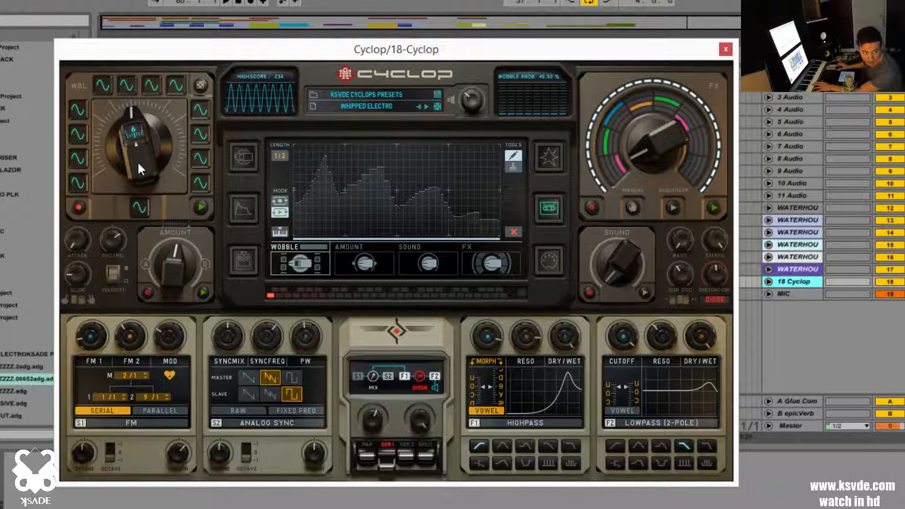
left_click_drag(137, 161, 156, 191)
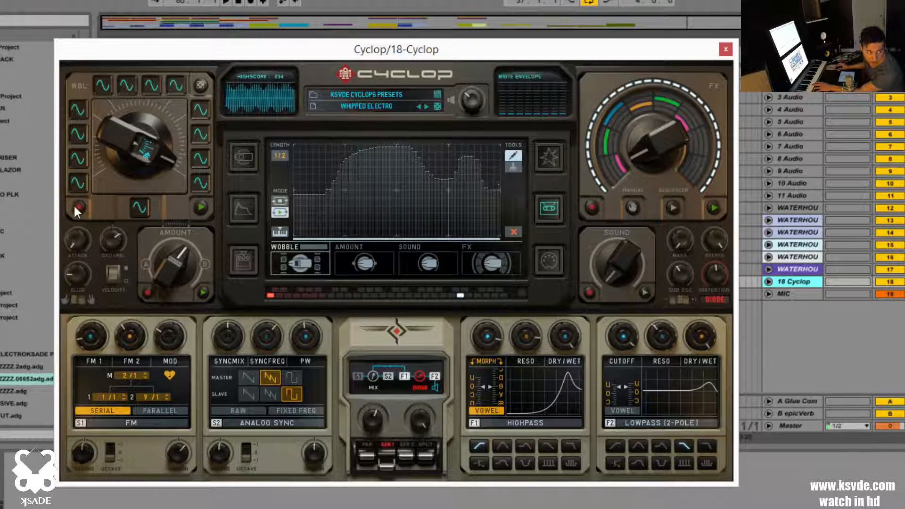
left_click_drag(108, 132, 162, 81)
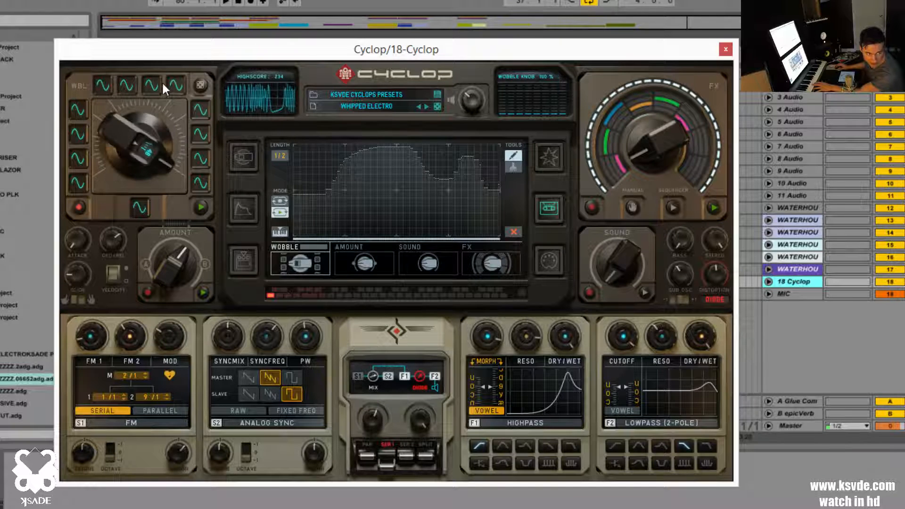
mouse_move(111, 128)
left_mouse_down()
mouse_move(121, 216)
mouse_move(191, 410)
left_mouse_up()
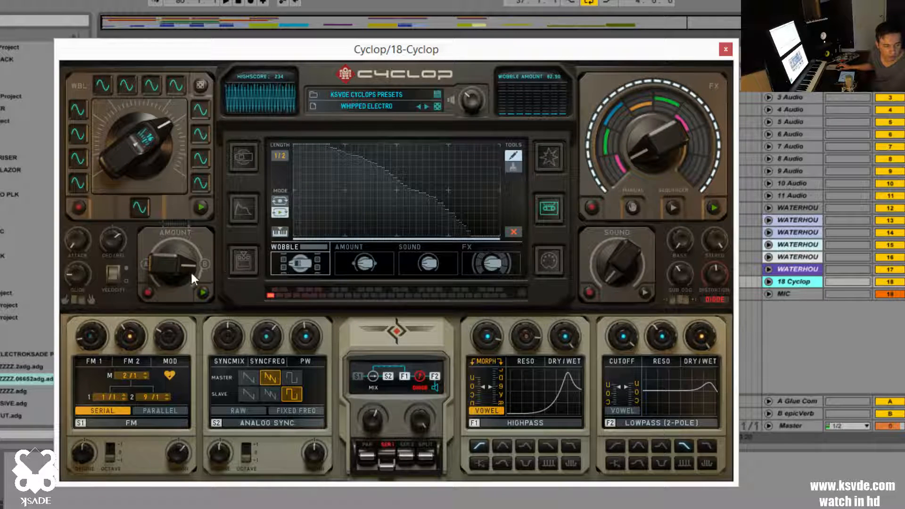
Examine the knob recorder envelopes for Sound and FX.
left_click(422, 261)
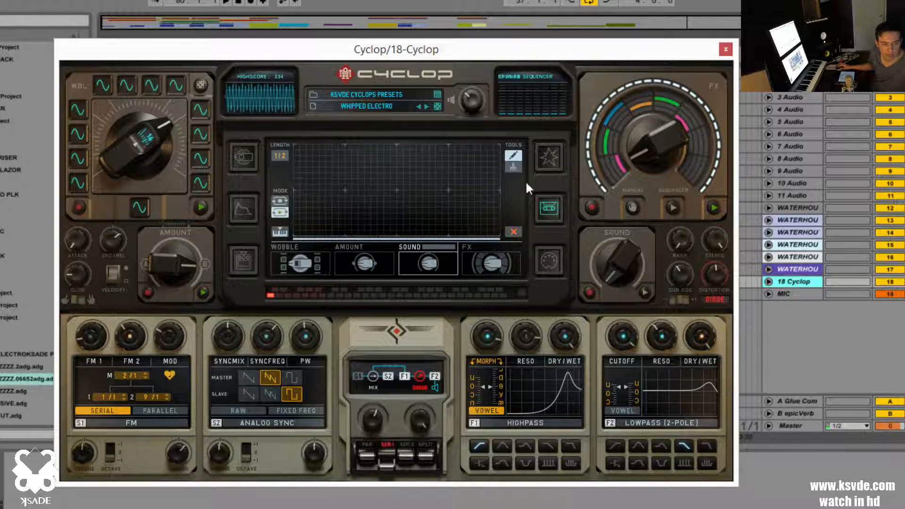
left_click(470, 259)
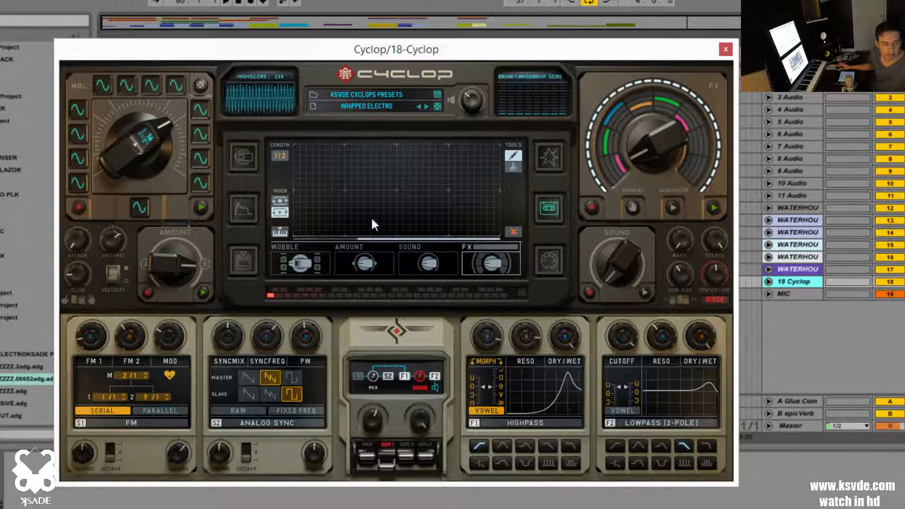
Draw freehand curves with the 144-step tool in the Sound, FX and Amount recorder envelopes.
left_click(416, 252)
mouse_move(331, 199)
left_mouse_down()
mouse_move(502, 216)
mouse_move(379, 238)
left_mouse_up()
left_click(488, 258)
left_click_drag(307, 195, 507, 178)
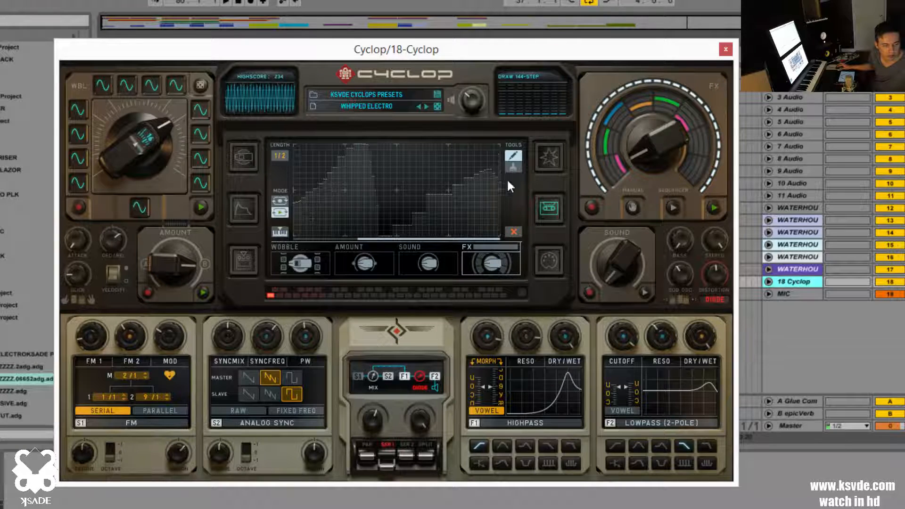
left_click(350, 262)
left_click_drag(339, 165, 513, 197)
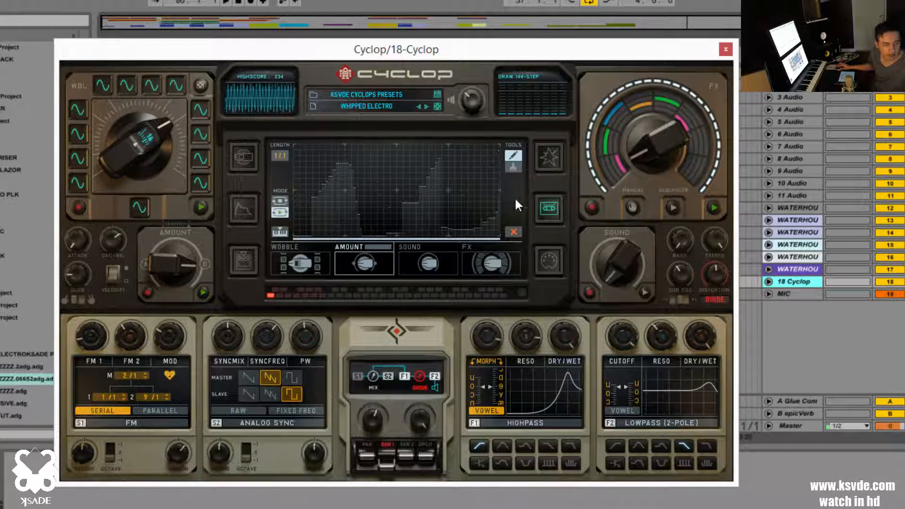
Redraw the Wobble recorder envelope freehand with a hump, a deep dip and a gradual rise, and turn on playback for the Sound knob.
left_click(297, 267)
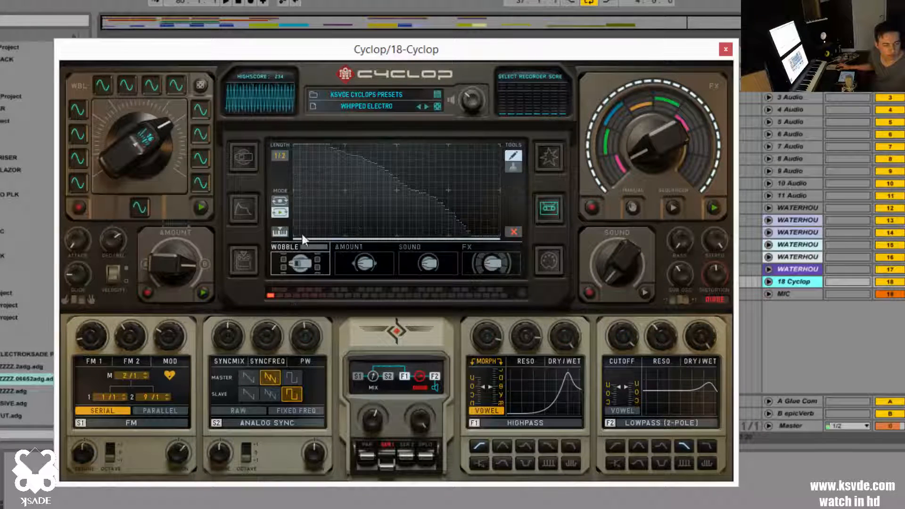
mouse_move(301, 232)
left_mouse_down()
mouse_move(377, 230)
mouse_move(524, 183)
left_mouse_up()
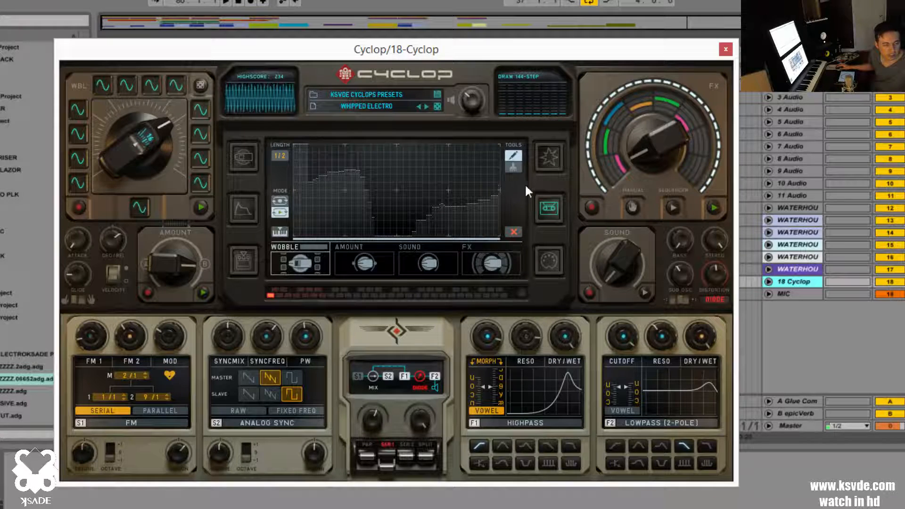
left_click(285, 155)
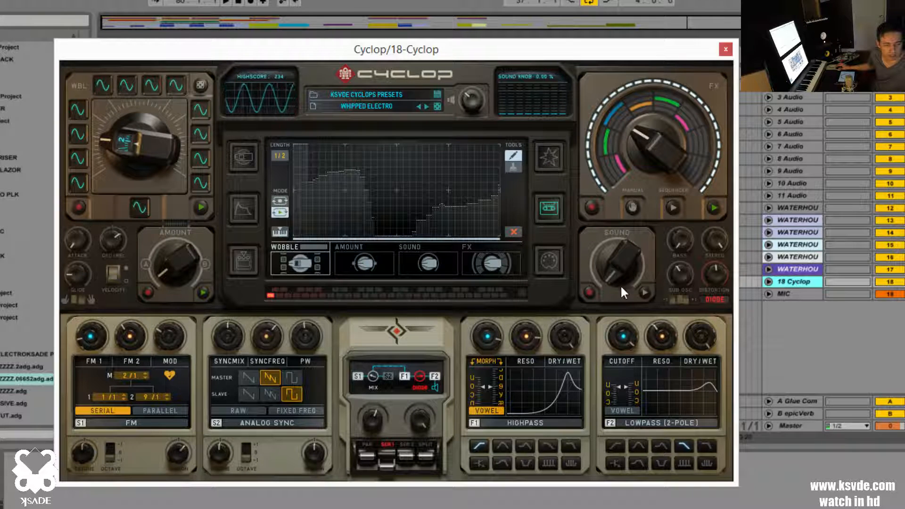
left_click(644, 295)
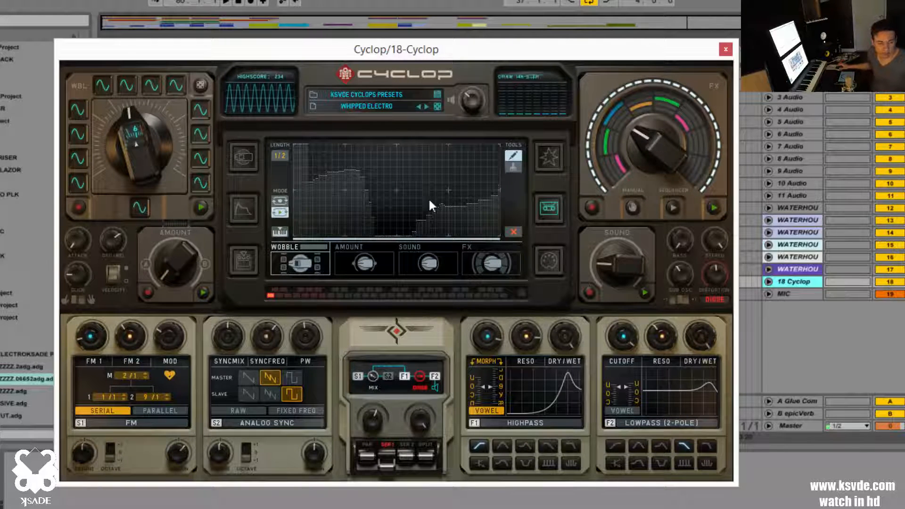
Examine the master attack, decay/release, velocity and glide controls, as well as the sub oscillator and bass amounts.
mouse_move(637, 259)
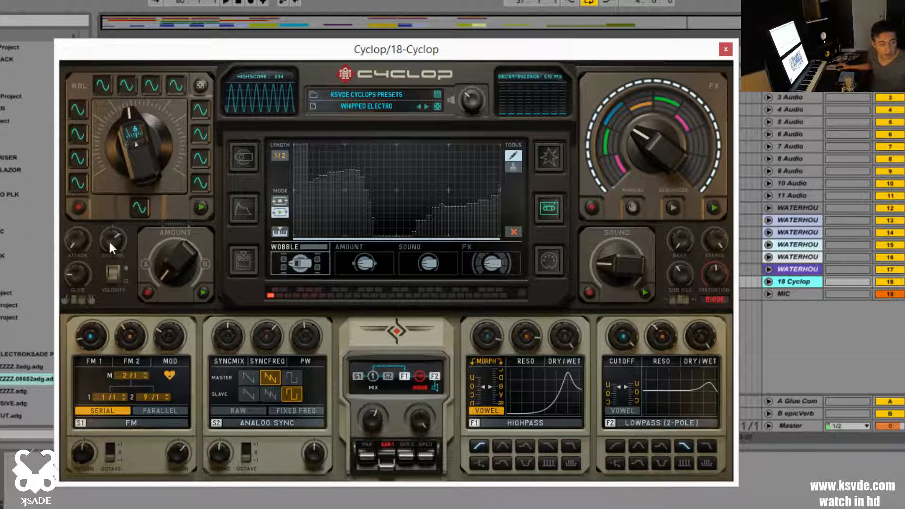
mouse_move(76, 238)
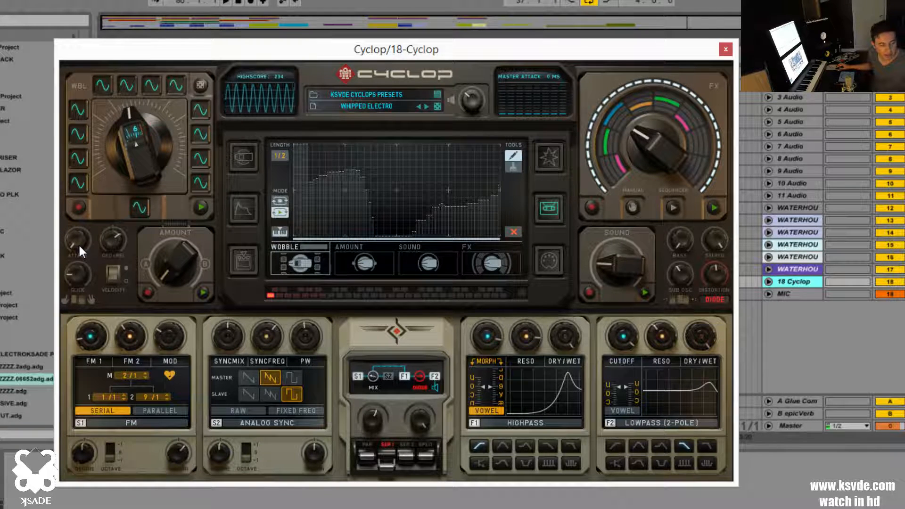
left_click_drag(82, 243, 116, 241)
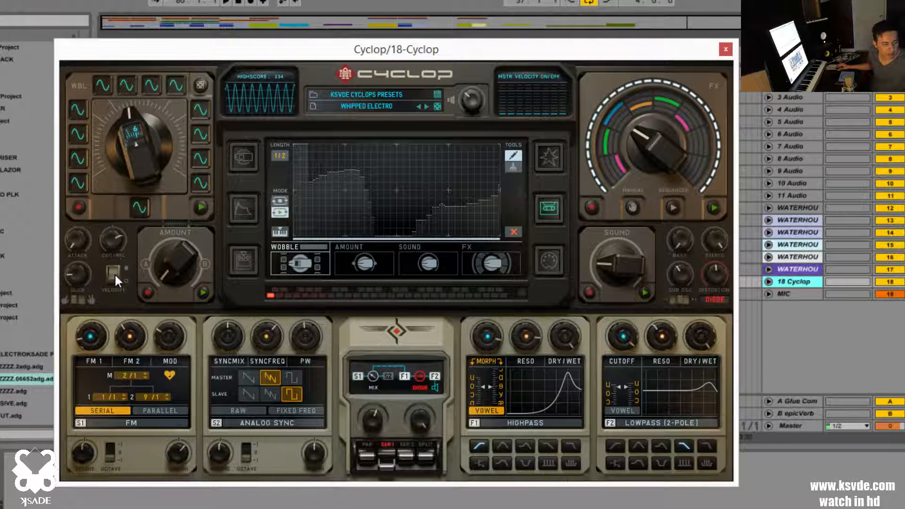
left_click_drag(76, 275, 90, 279)
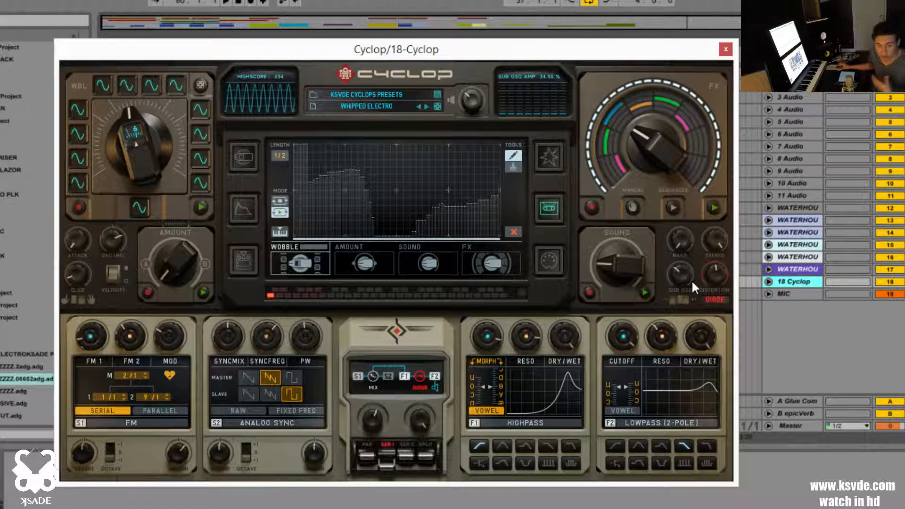
left_click_drag(691, 279, 677, 258)
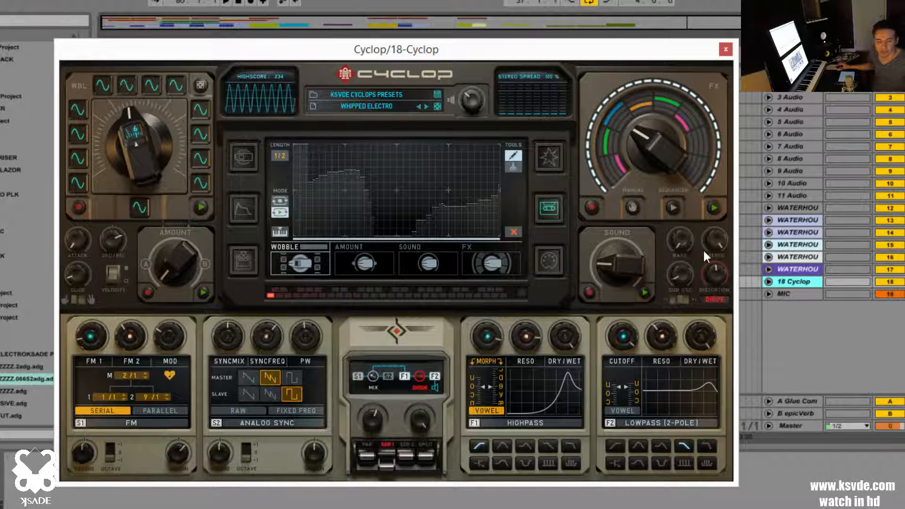
Review the master distortion types while keeping Diode, and adjust the distortion amount.
left_click(714, 297)
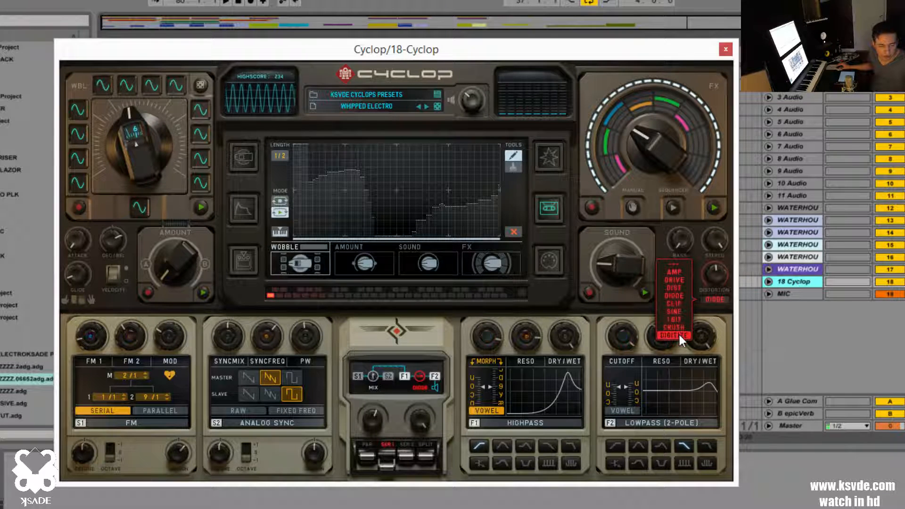
left_click(711, 300)
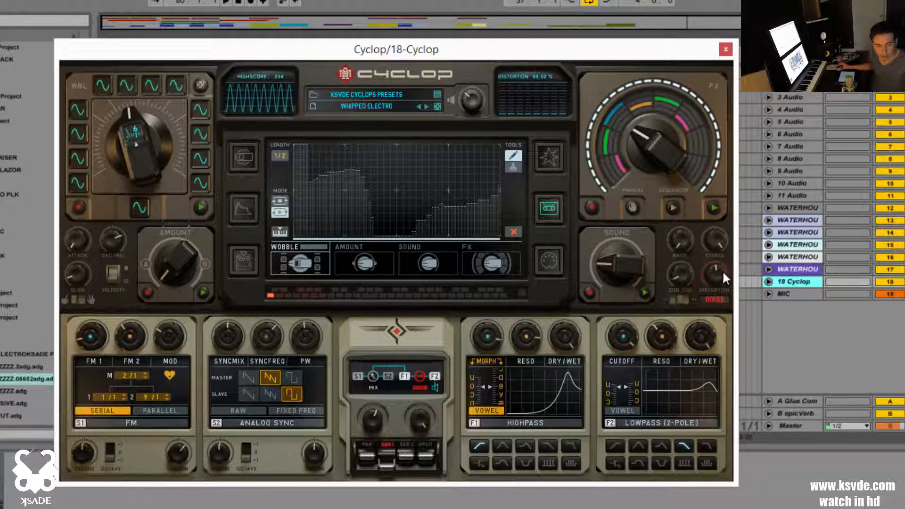
left_click_drag(716, 280, 712, 265)
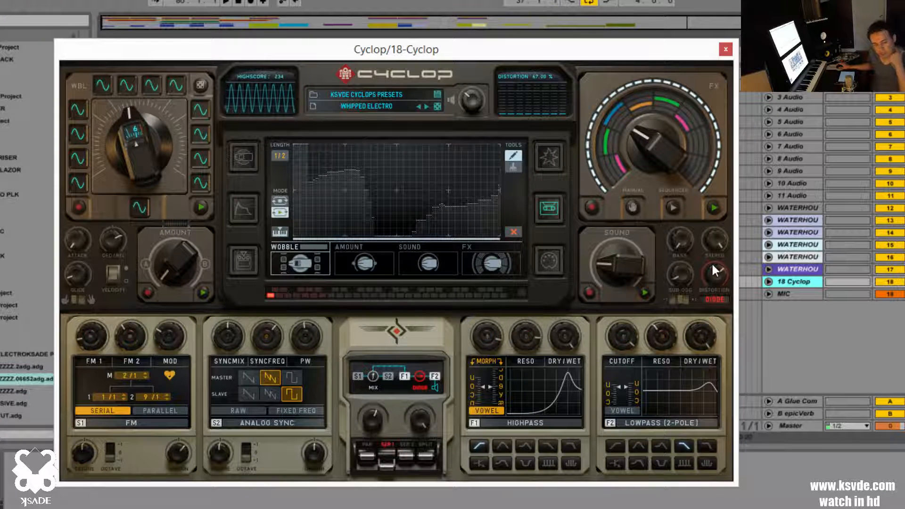
left_click_drag(710, 270, 719, 251)
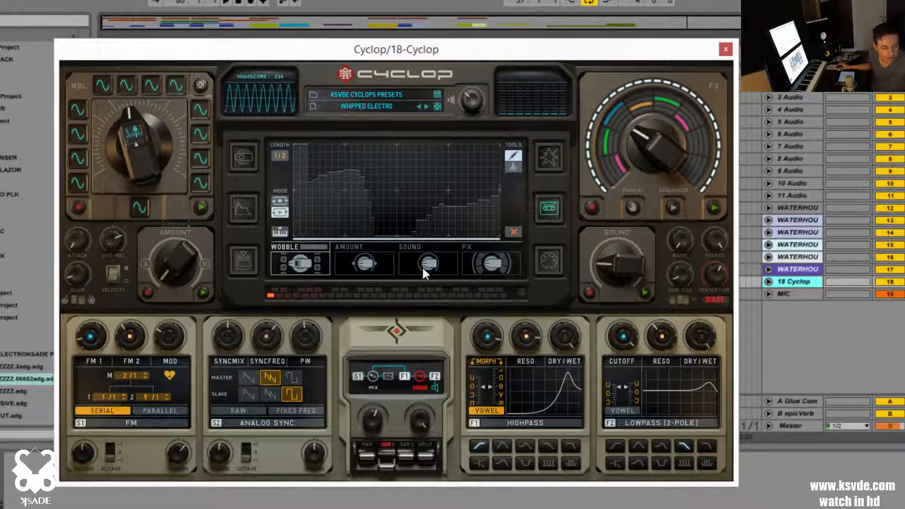
Examine the envelope and LFO, modulation matrix, wobble, MIDI and FX sequencer pages, ending on the knob recorder.
left_click(245, 211)
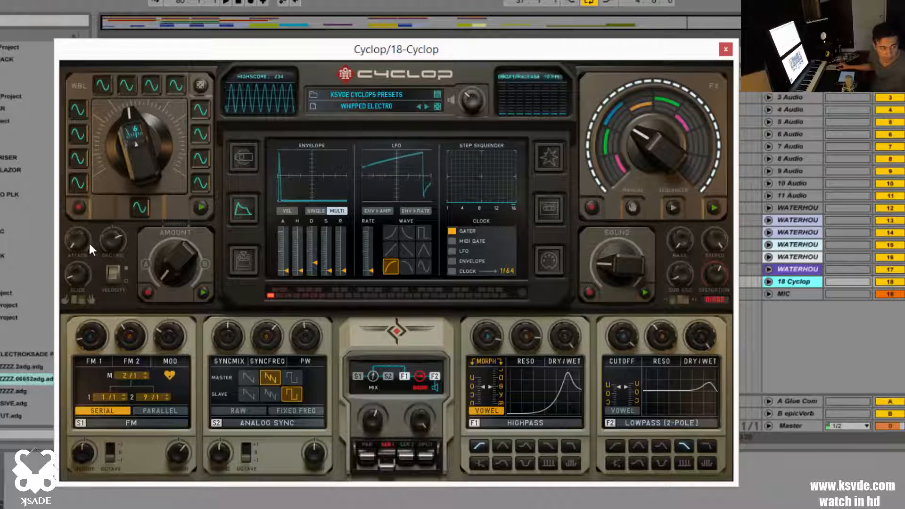
left_click_drag(113, 236, 112, 241)
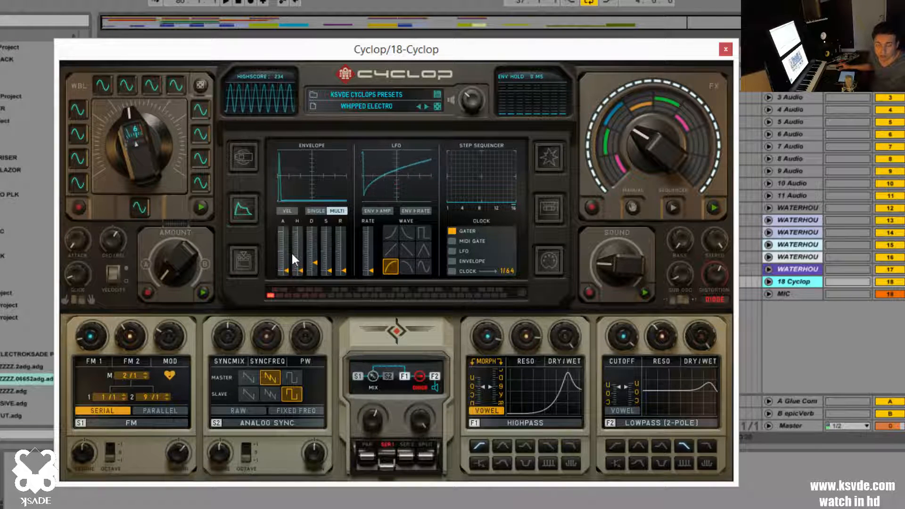
left_click(244, 258)
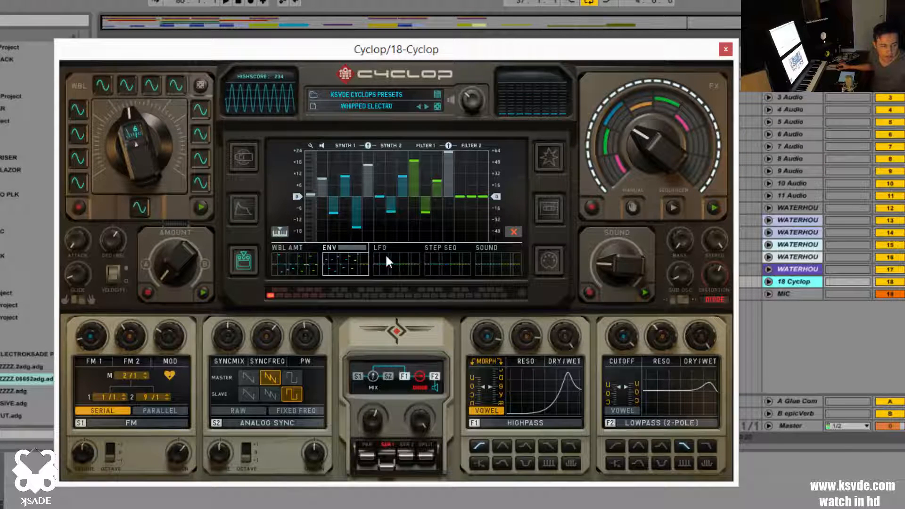
left_click(445, 255)
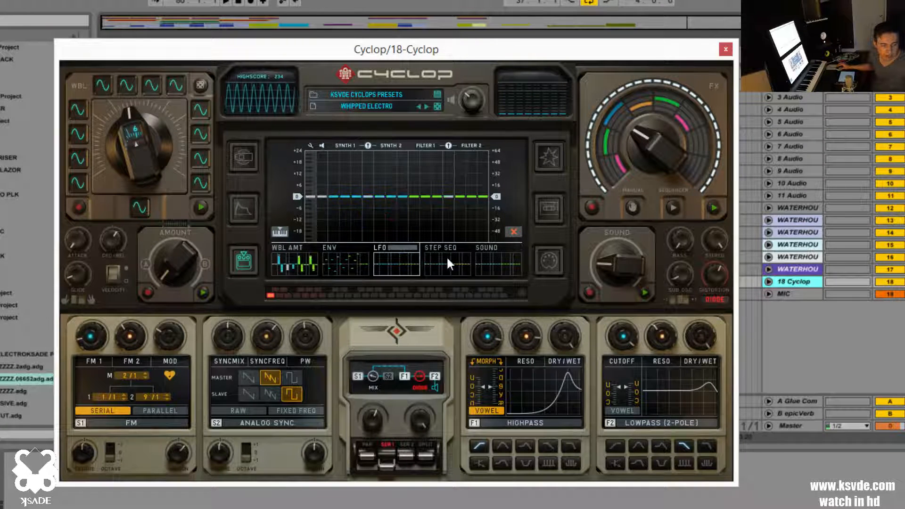
left_click(244, 167)
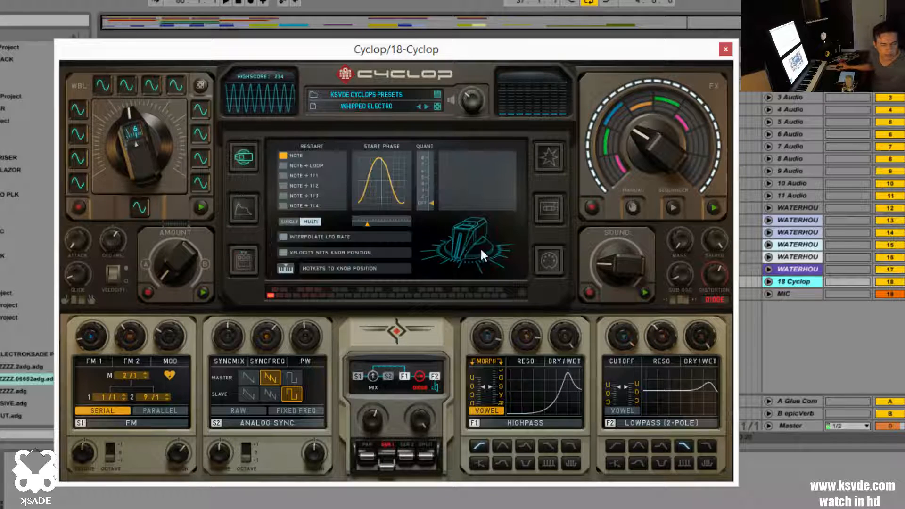
left_click(540, 262)
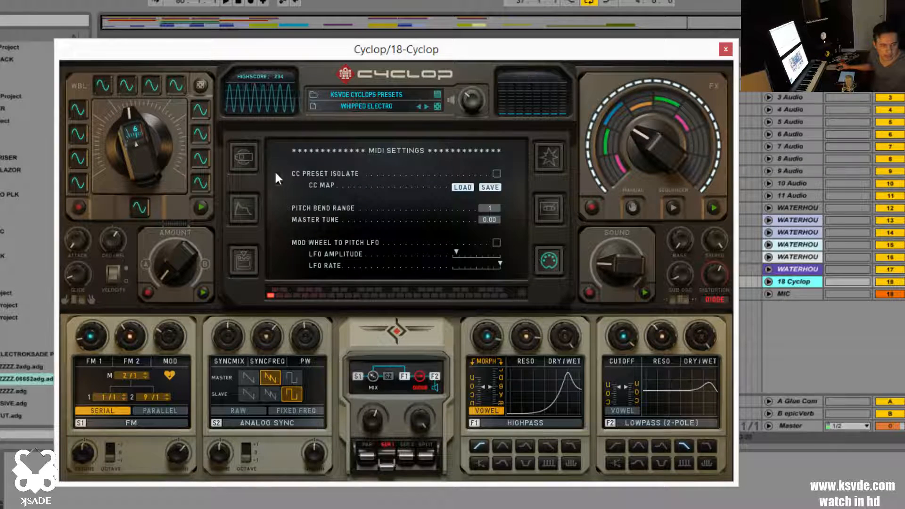
left_click(247, 160)
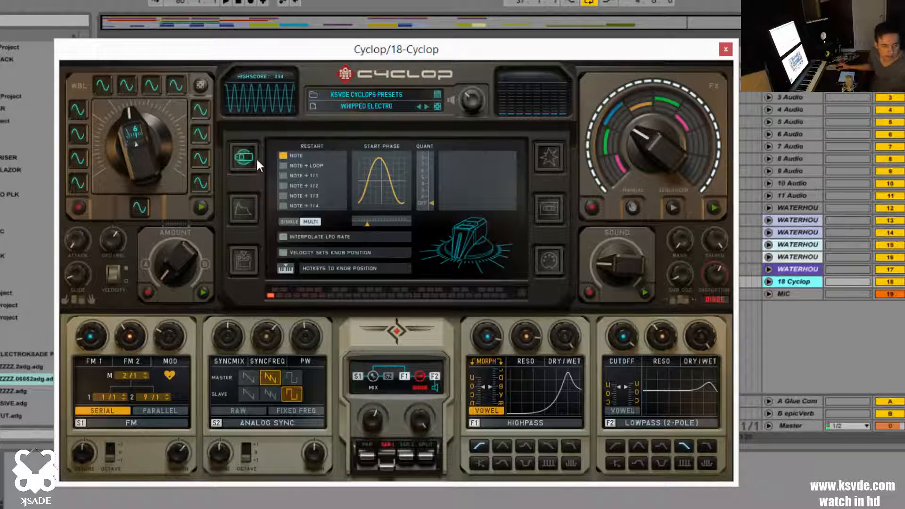
left_click(242, 254)
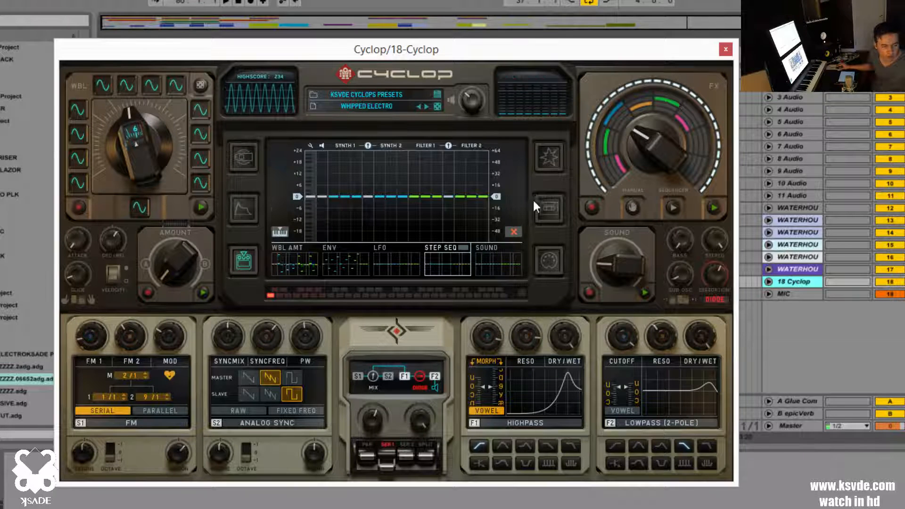
left_click(548, 160)
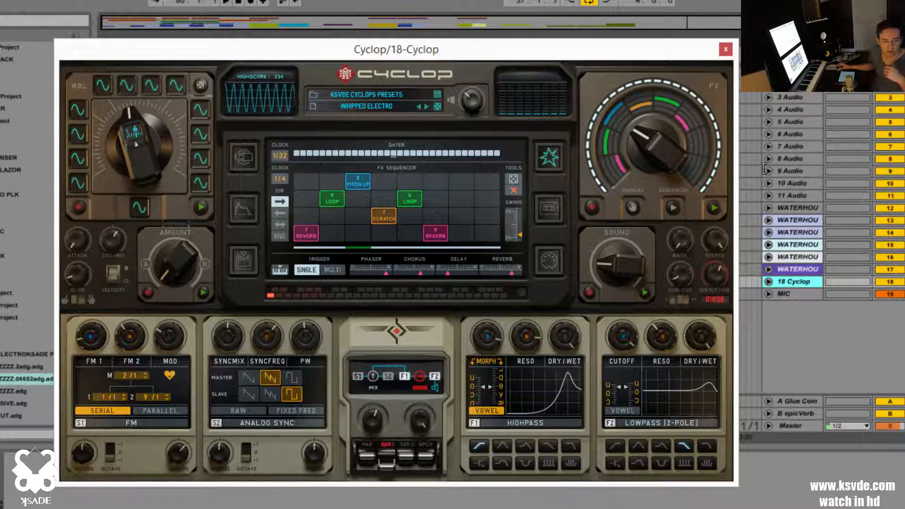
left_click(540, 211)
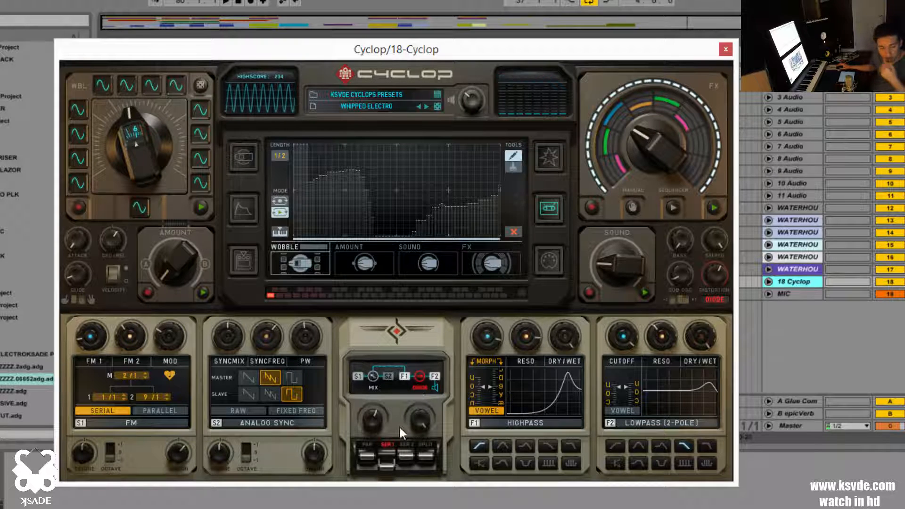
Compare the Parallel, Serial 2 and Split signal routings, then return to Serial 1.
left_click(401, 455)
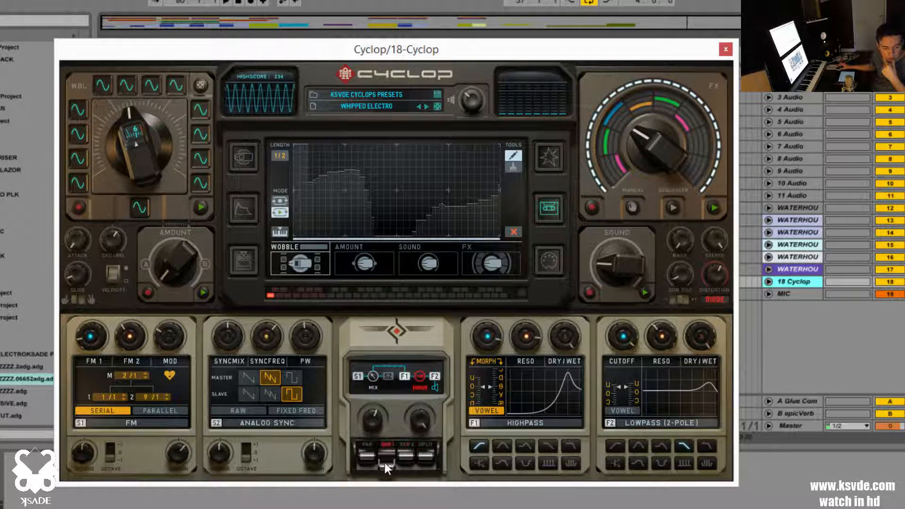
left_click(363, 455)
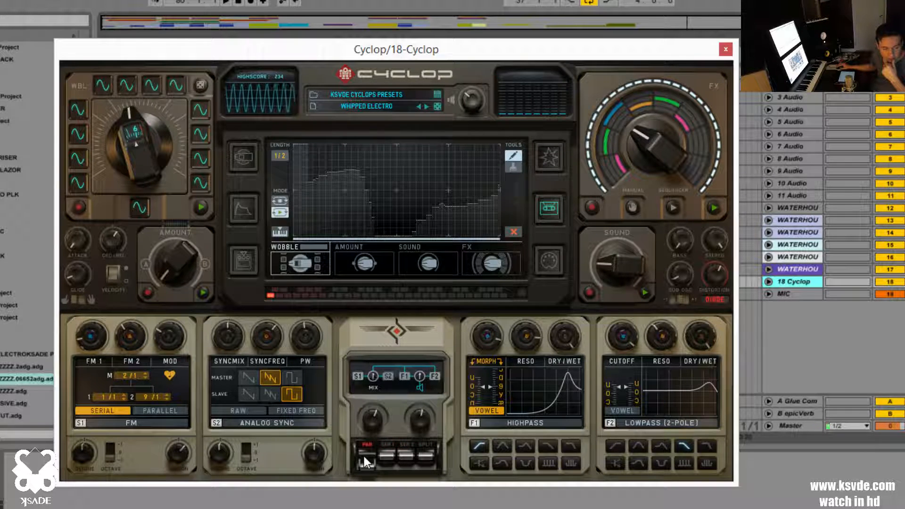
left_click(403, 453)
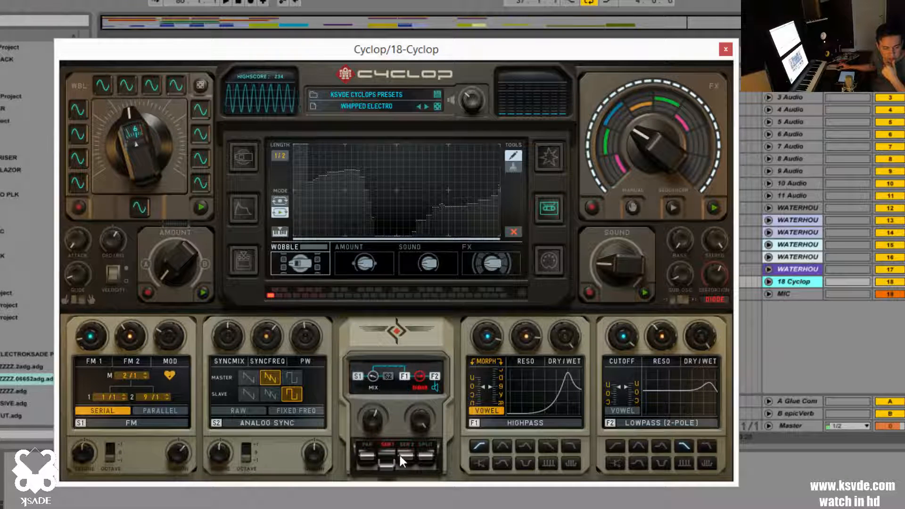
left_click(426, 454)
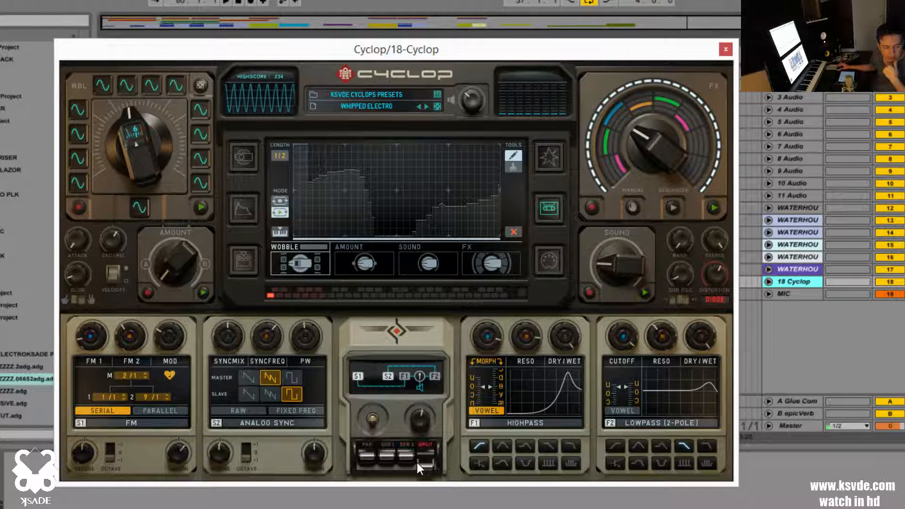
left_click(400, 454)
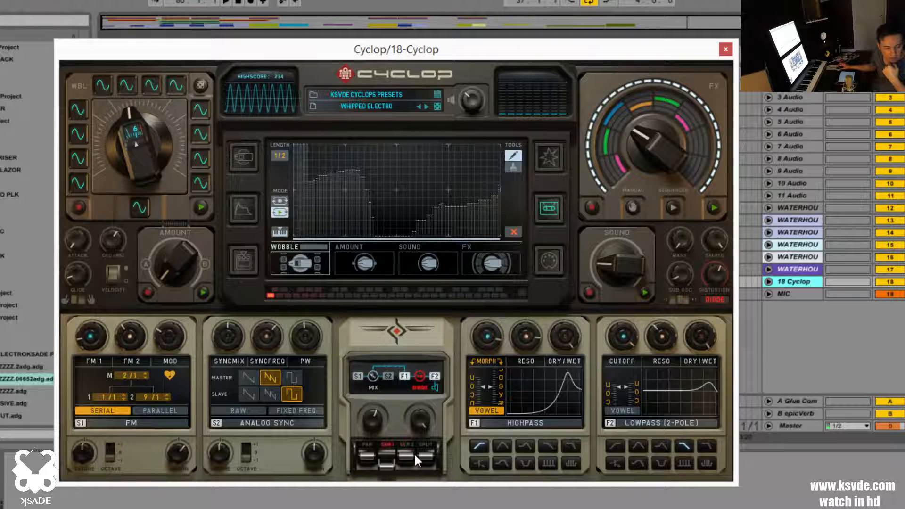
left_click(386, 456)
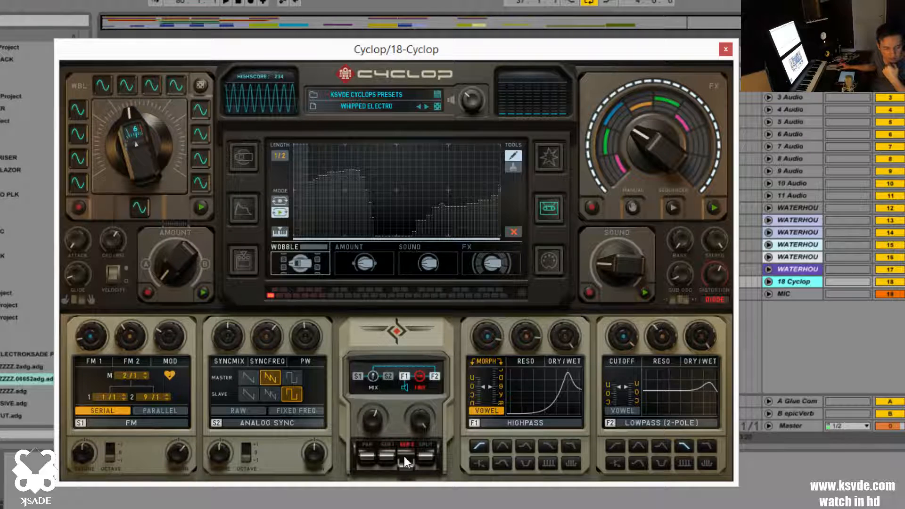
Review the distortion types between the two filters while keeping Diode, and adjust that distortion's amount to about 46%.
left_click(419, 387)
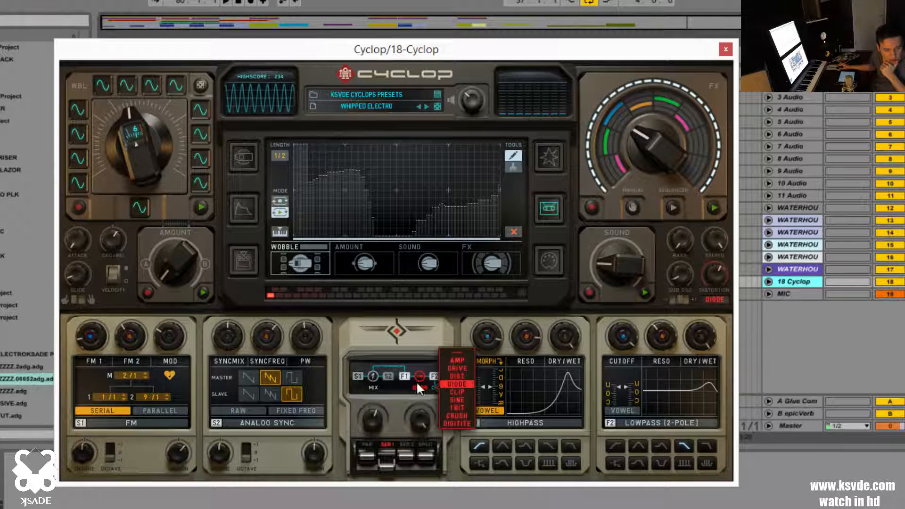
left_click(413, 397)
left_click_drag(420, 419, 425, 496)
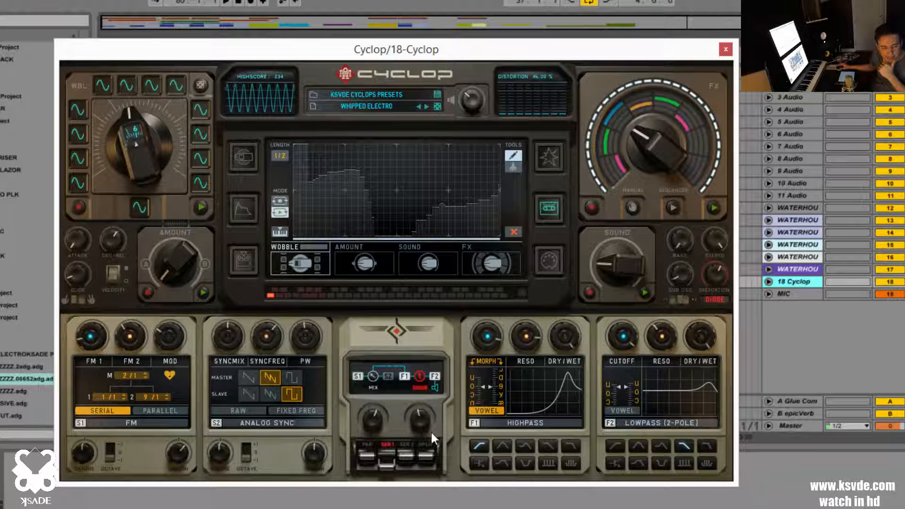
Switch the signal routing to Serial 2 and adjust the master distortion amount.
left_click(412, 463)
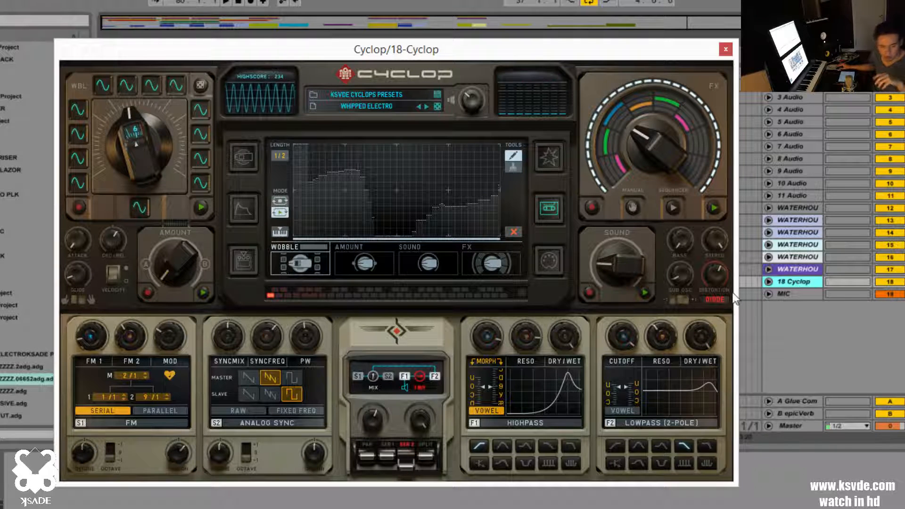
left_click_drag(719, 283, 723, 259)
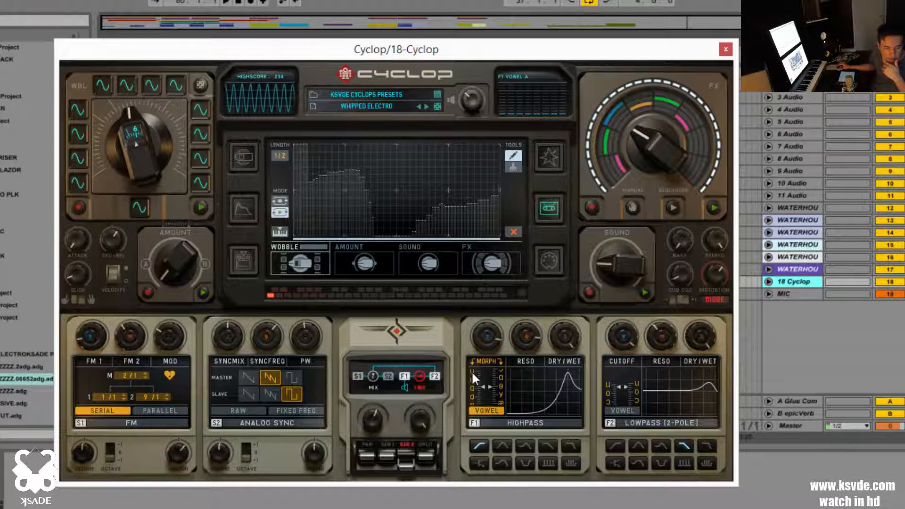
Change the vowels assigned to filter 1's morph and turn the master FX knob to another slot of the ring.
left_click_drag(471, 371, 503, 398)
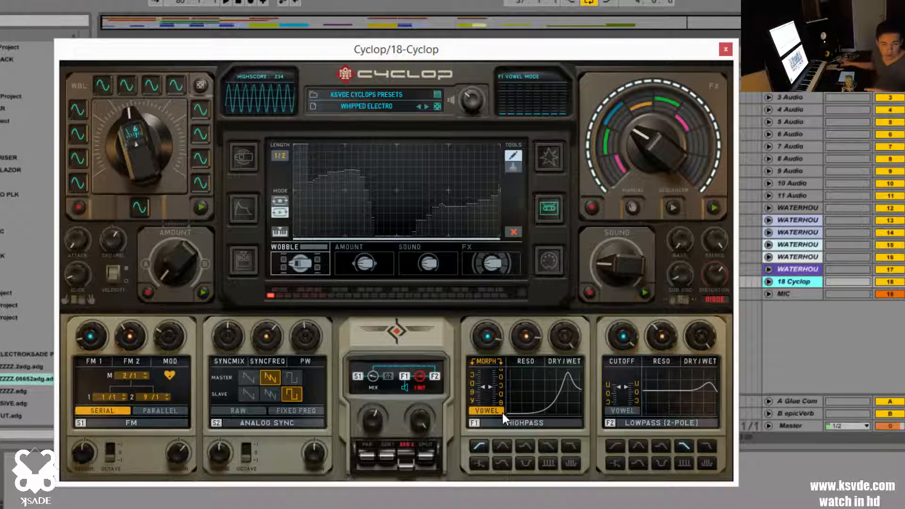
left_click(684, 138)
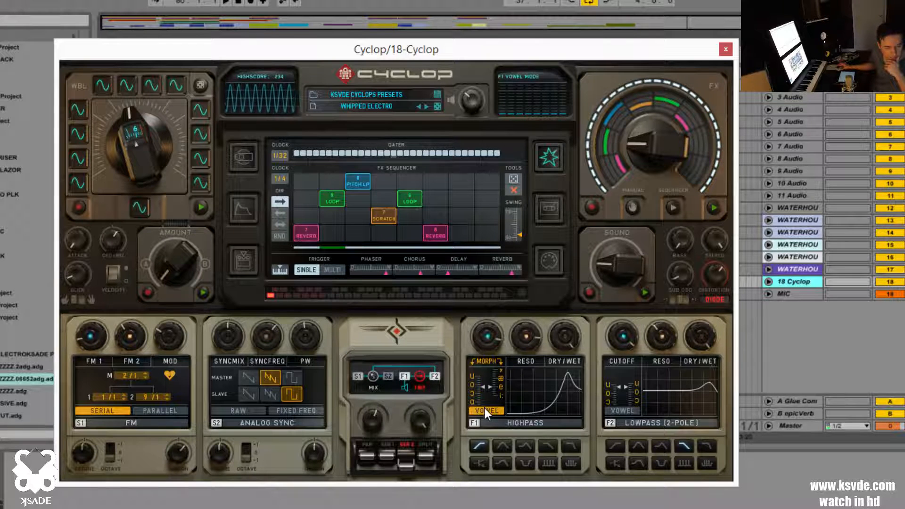
Turn off filter 1's vowel mode and step through several of its filter types, settling on Bandstop.
left_click(524, 445)
left_click(569, 446)
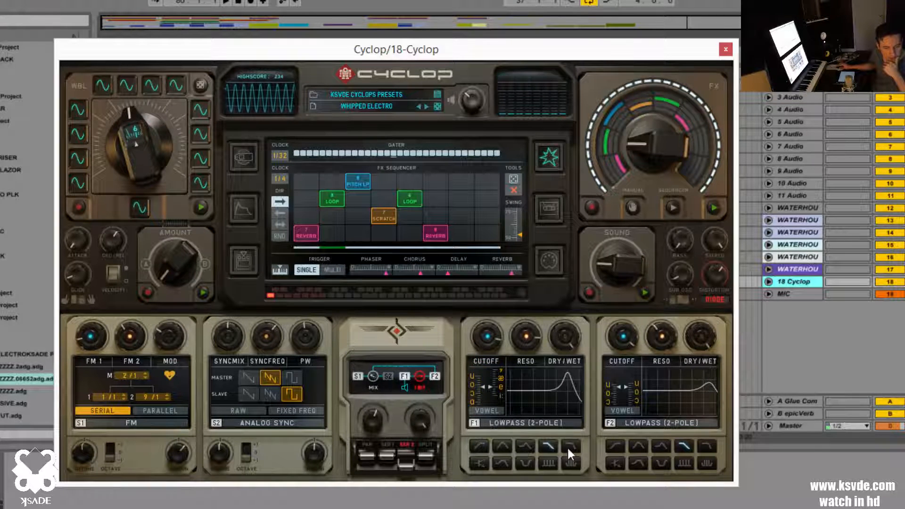
left_click(571, 461)
left_click(547, 462)
left_click(524, 464)
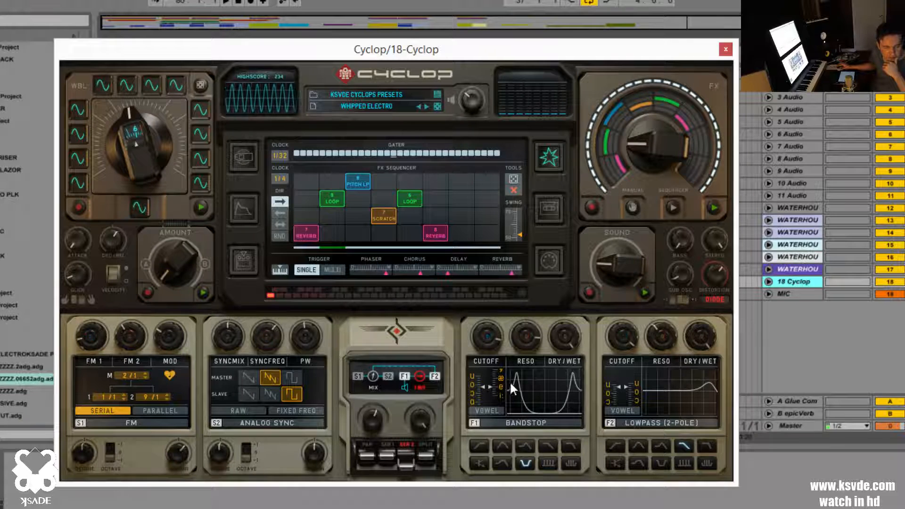
mouse_move(520, 334)
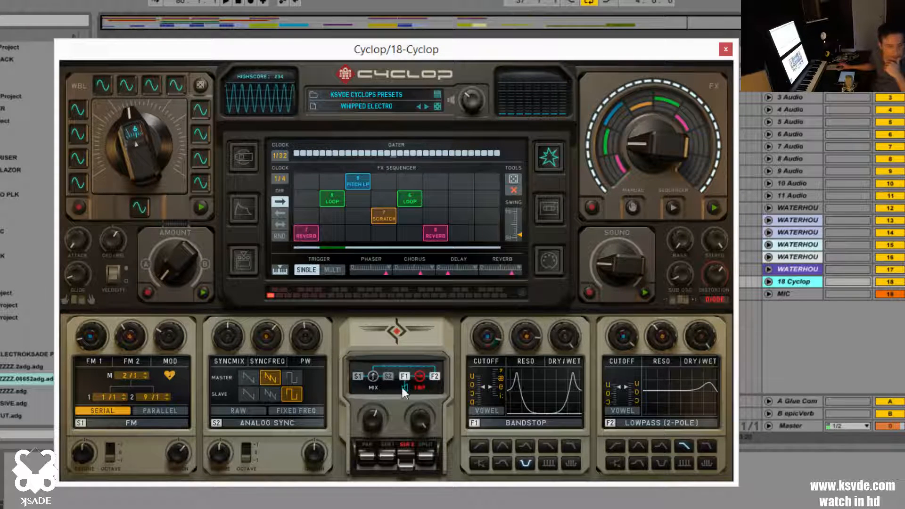
Try the Saw Regiment and Analog Sync engines on synth 1, toggling the raw and fixed-frequency options of Analog Sync.
left_click(108, 421)
left_click(110, 366)
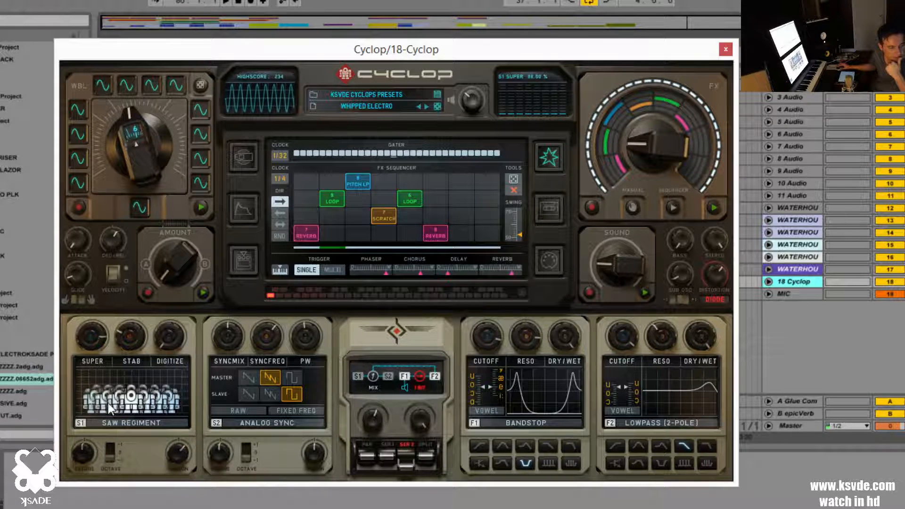
left_click(149, 426)
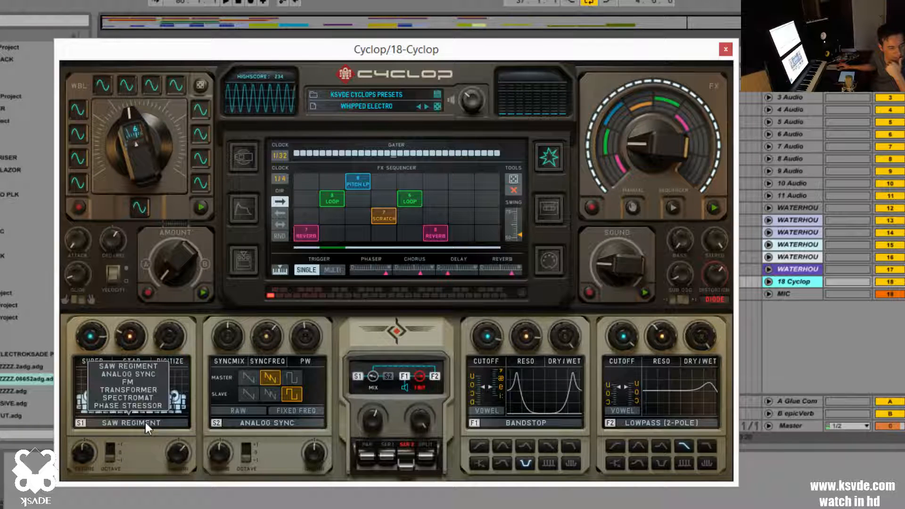
left_click(126, 375)
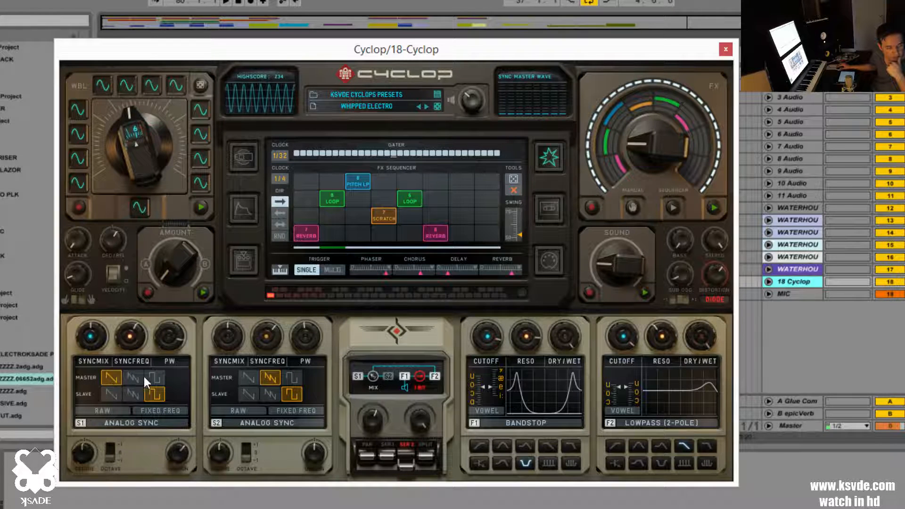
left_click(102, 408)
left_click(140, 411)
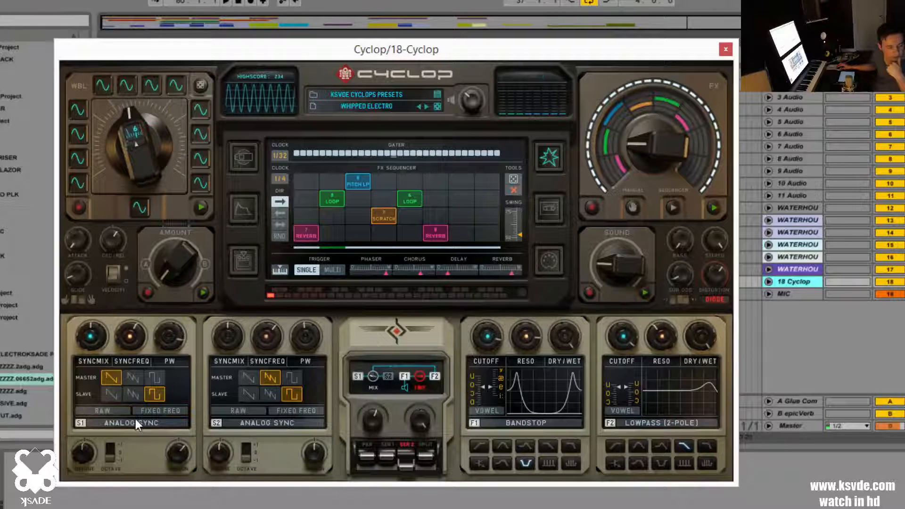
Switch synth 1 to FM, set the M ratio to 5/2, operator ratios to 2/2 and 12/2, and adjust the FM 1 amount.
left_click(130, 421)
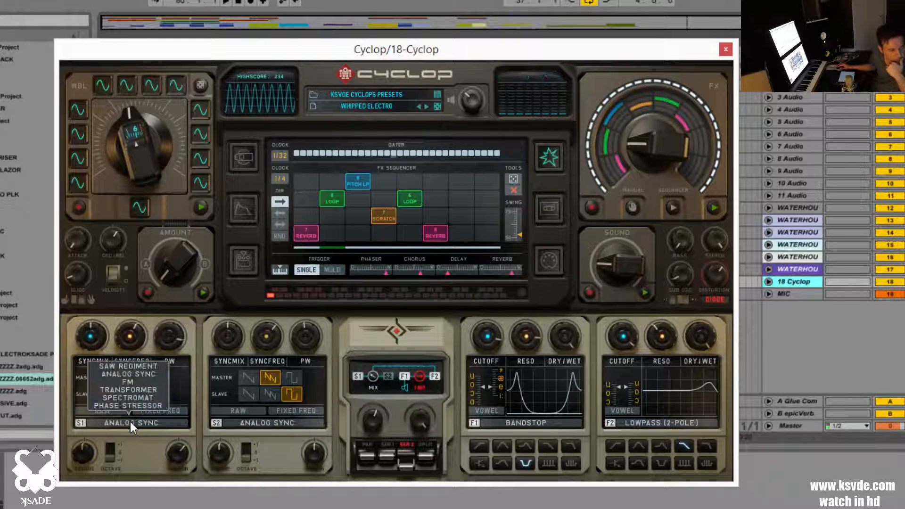
left_click(132, 383)
left_click_drag(117, 374, 142, 359)
left_click_drag(109, 397, 147, 369)
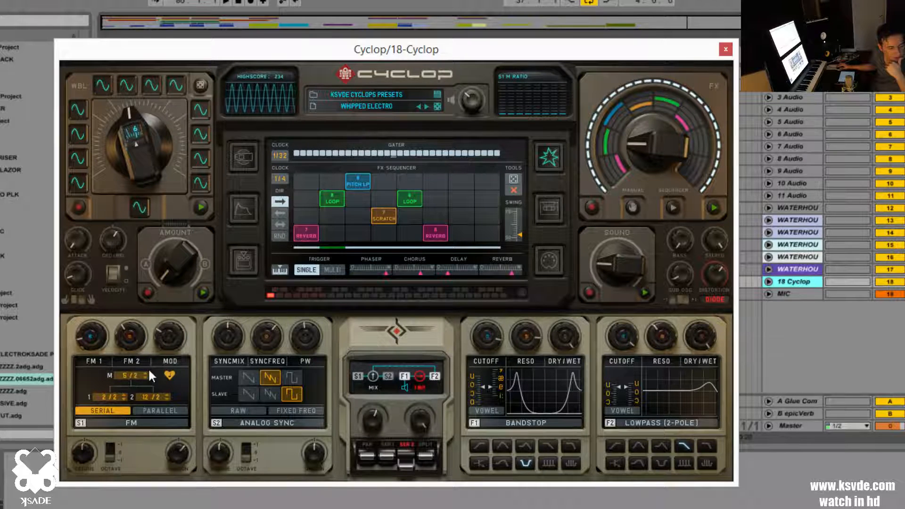
left_click_drag(93, 343, 115, 324)
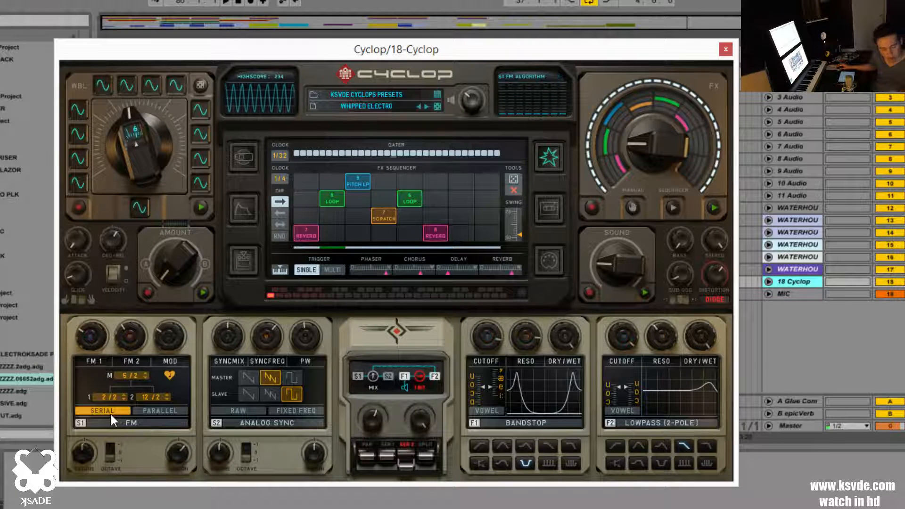
Switch synth 1 to the Transformer engine and view its sample-loading dialog, leaving it without choosing a file.
left_click(146, 422)
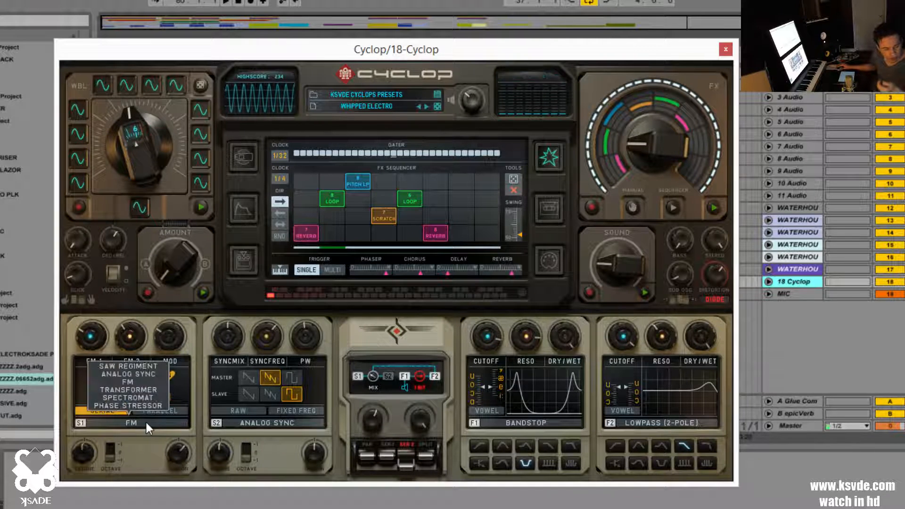
left_click(141, 390)
left_click(141, 389)
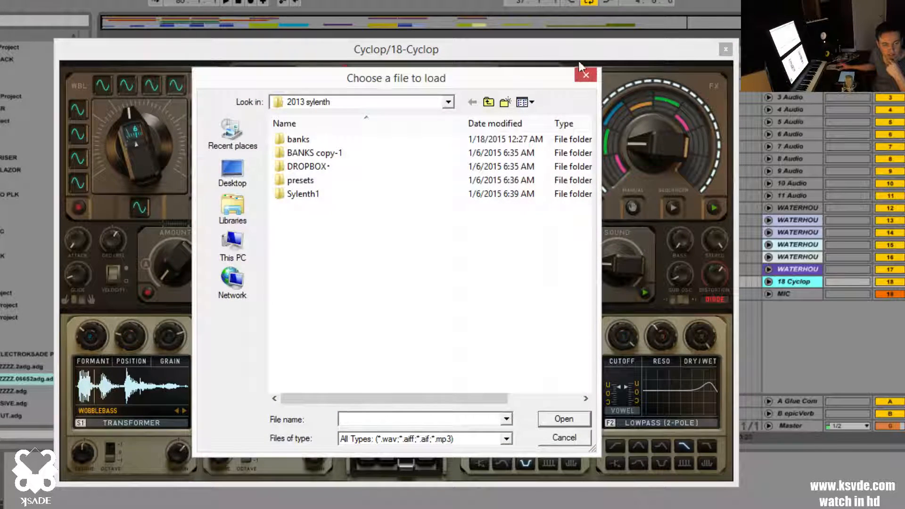
left_click(578, 75)
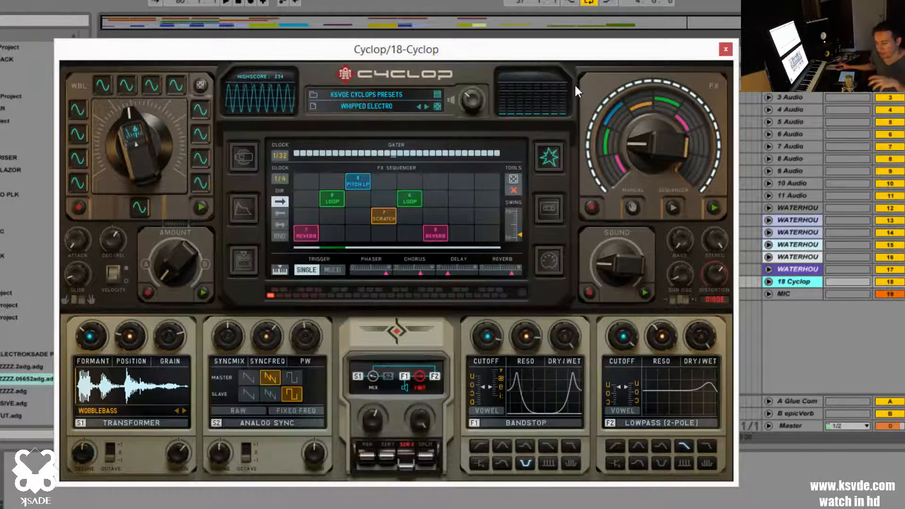
mouse_move(407, 279)
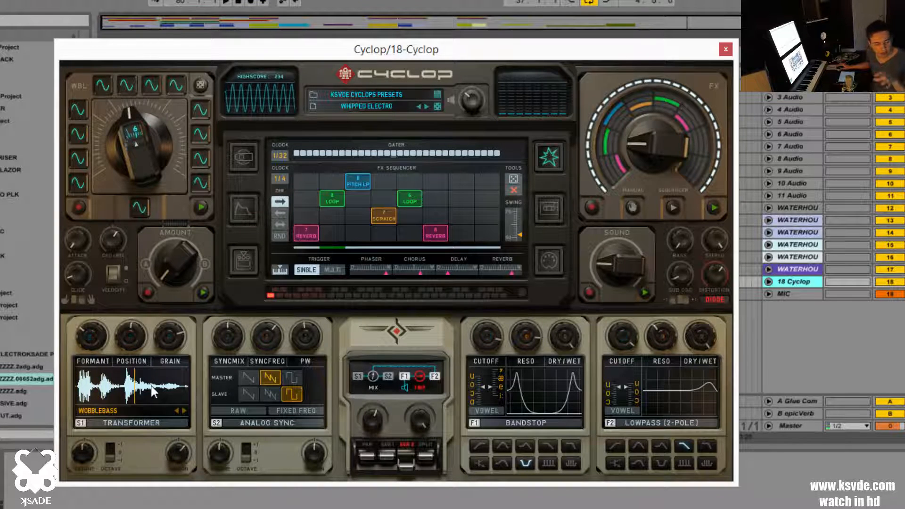
left_click(138, 391)
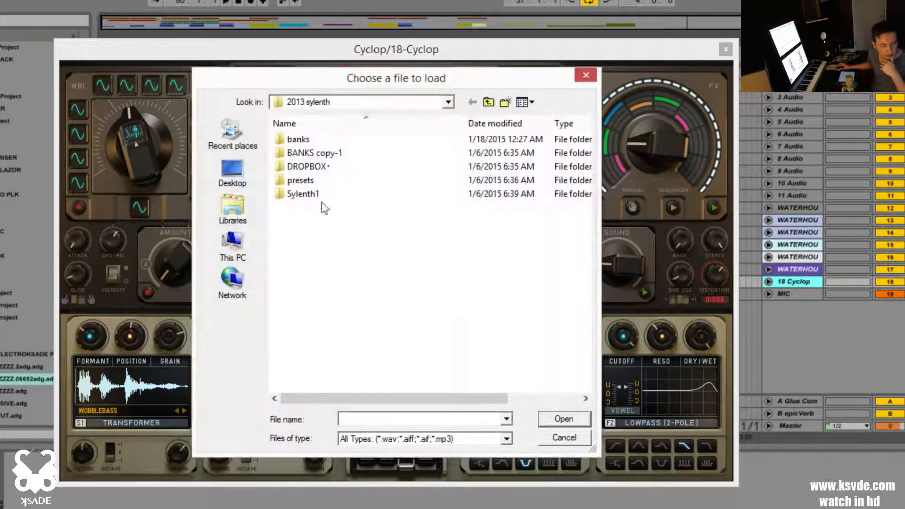
left_click(585, 75)
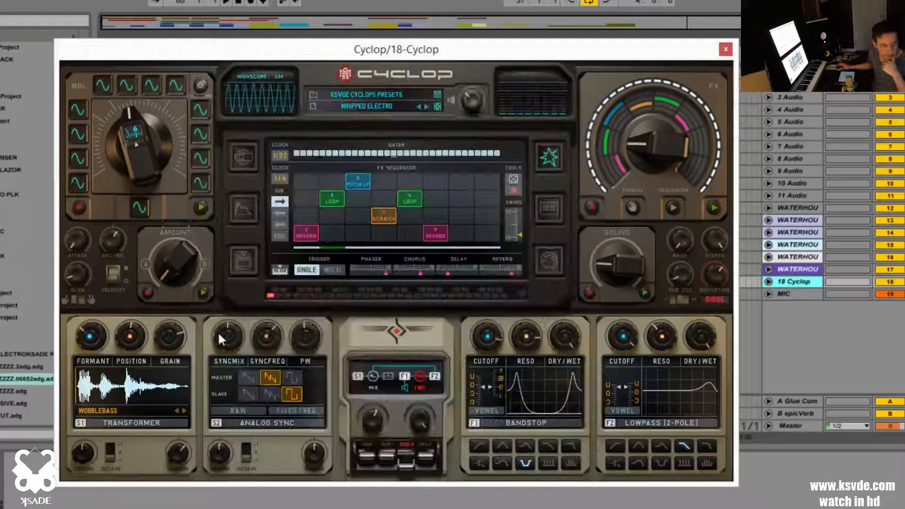
Switch synth 1 to the Spectromat engine and then to Phase Stressor.
left_click(137, 423)
left_click(132, 398)
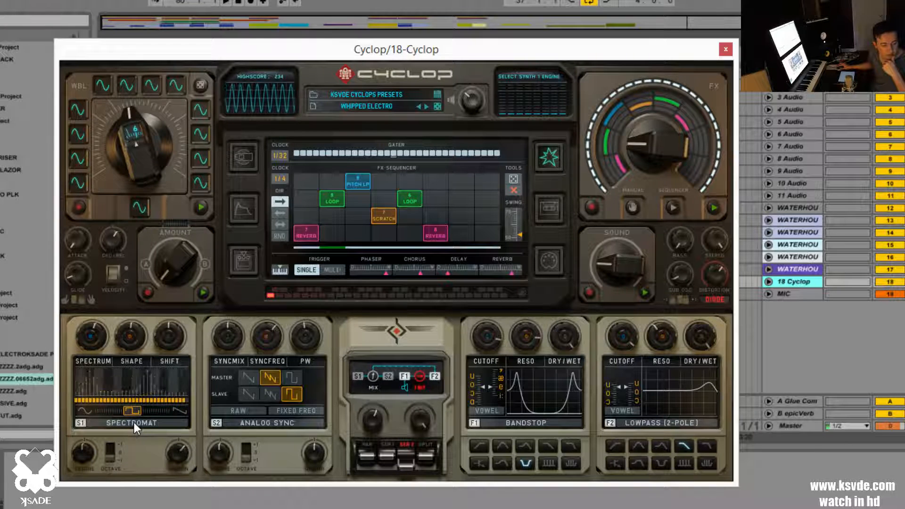
left_click(134, 423)
left_click(137, 407)
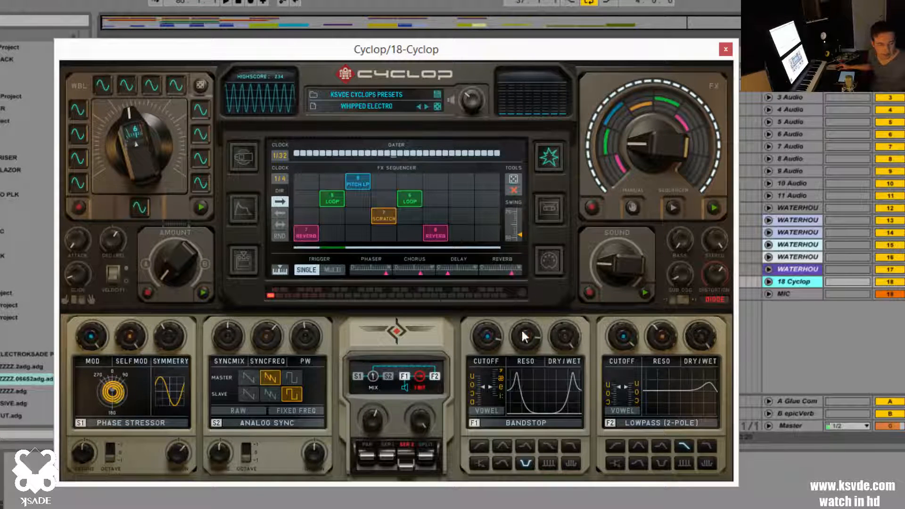
Search the preset browser's tag cloud for wobble and distorted sounds, then clear both tags.
left_click(372, 92)
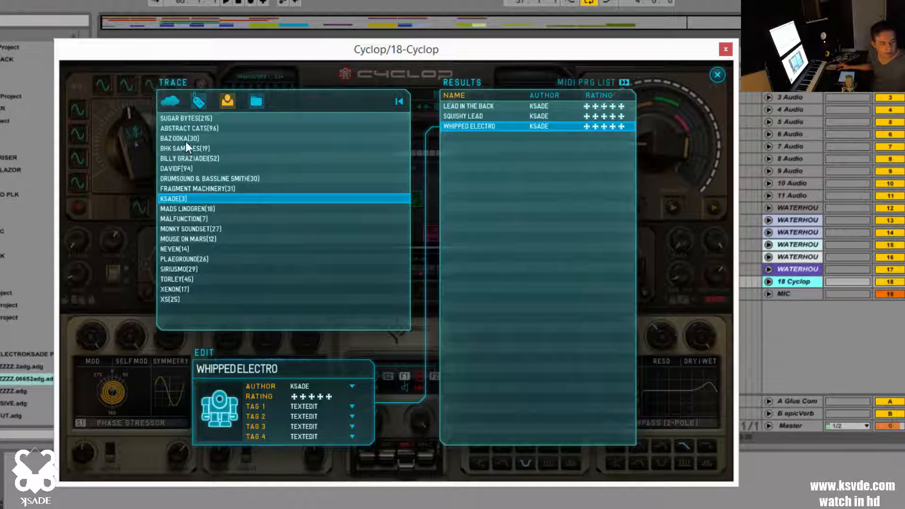
left_click(170, 102)
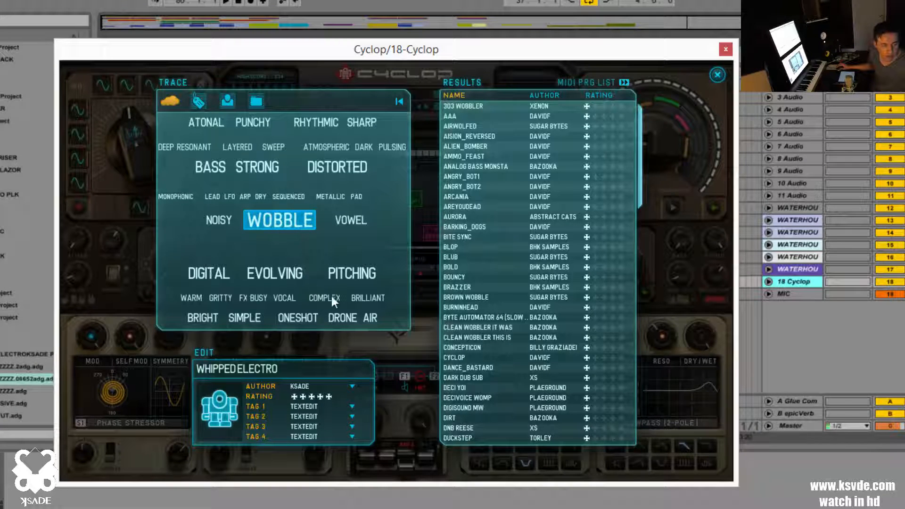
left_click(316, 163)
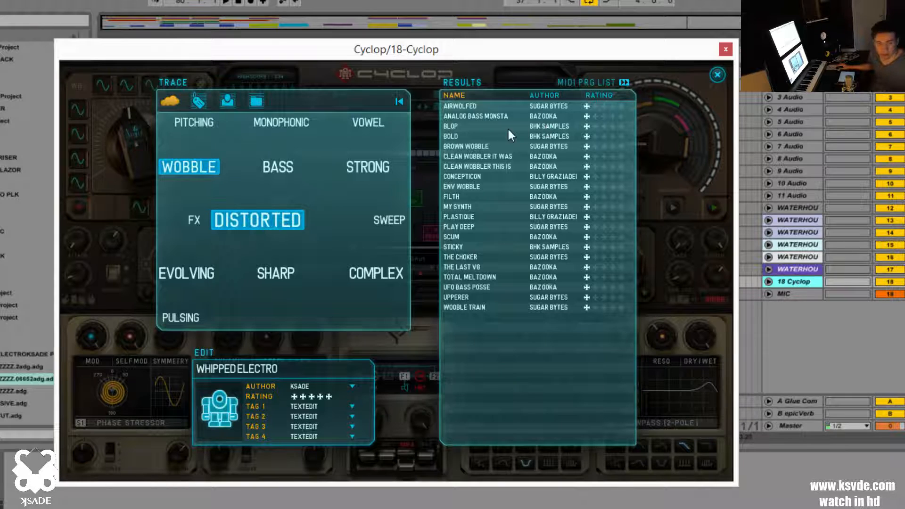
left_click(235, 228)
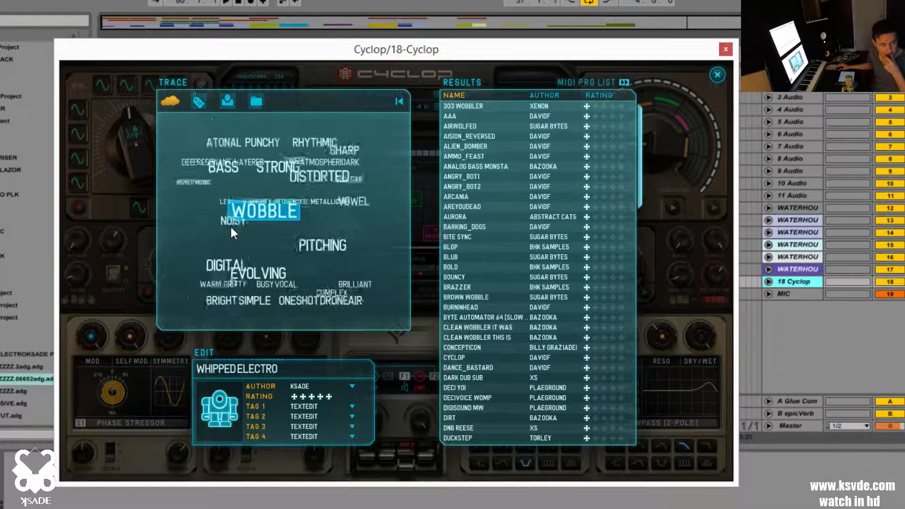
left_click(277, 213)
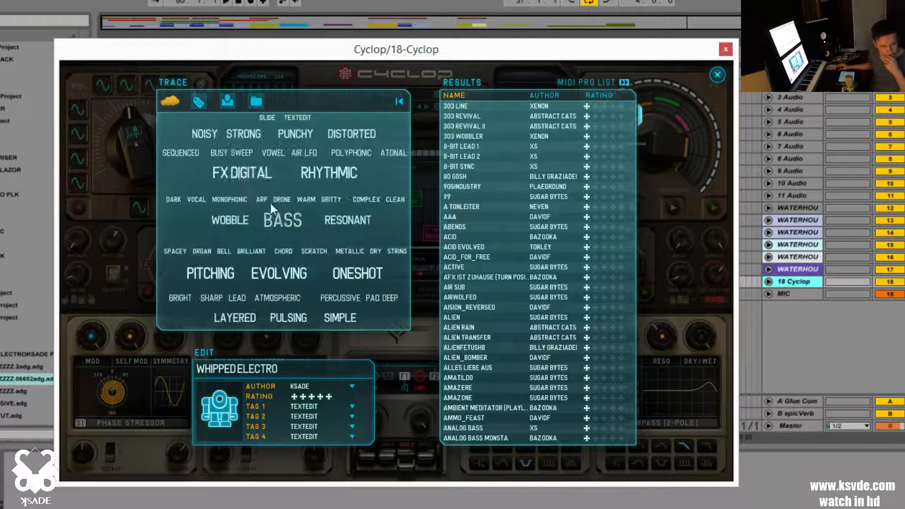
Compare the preset browser's tag cloud with its plain tag list, ending on the list.
left_click(198, 100)
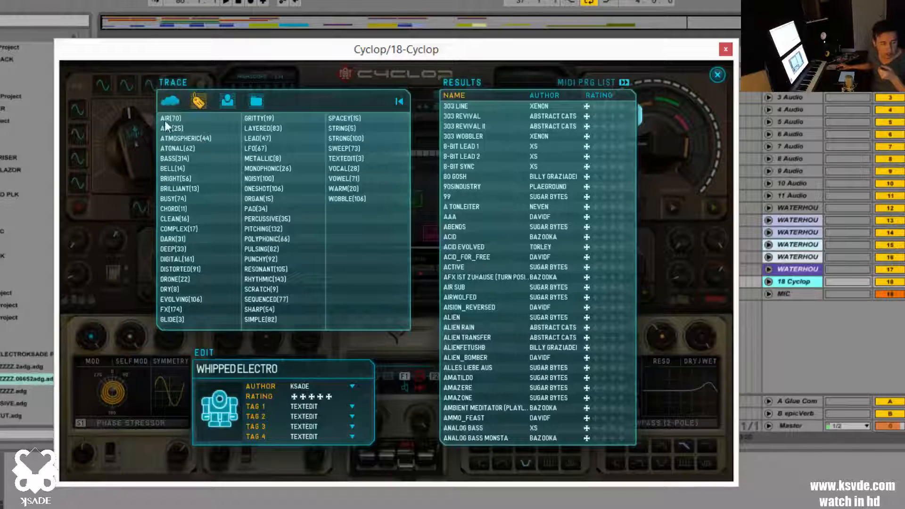
left_click(169, 103)
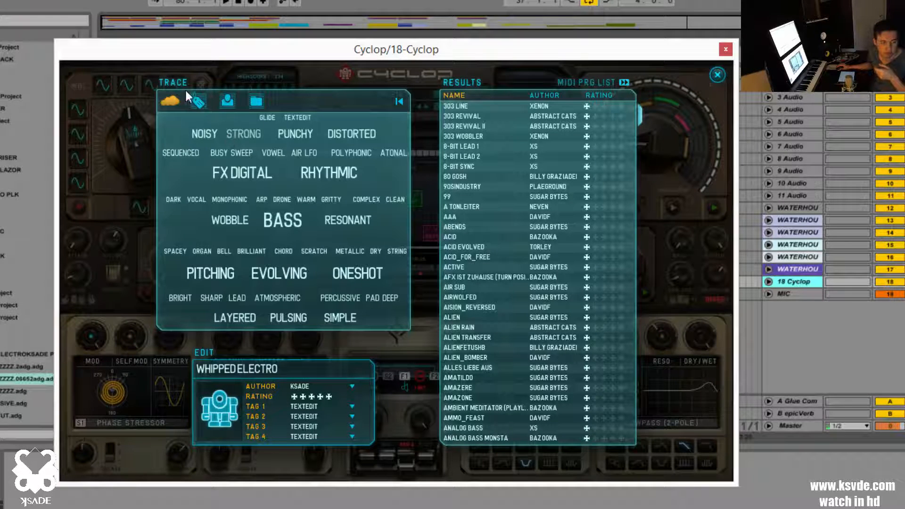
left_click(197, 101)
left_click(177, 103)
left_click(195, 101)
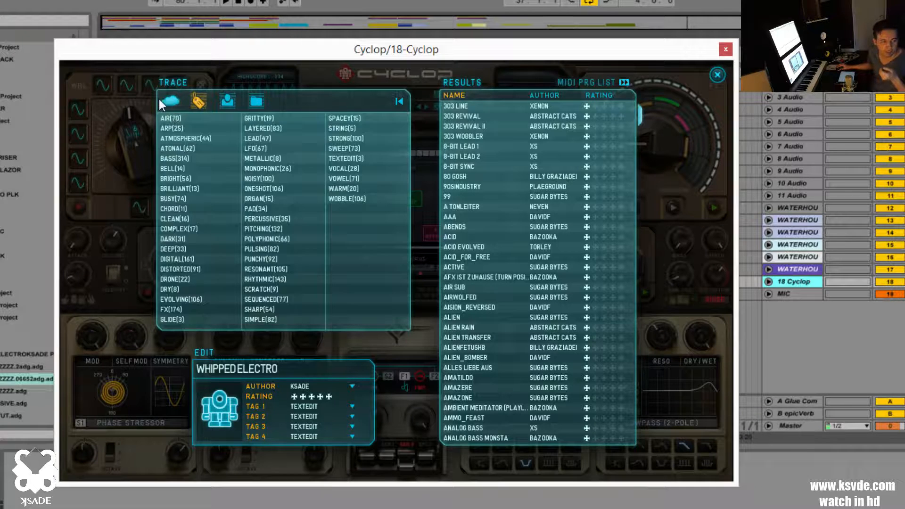
left_click(160, 99)
left_click(200, 100)
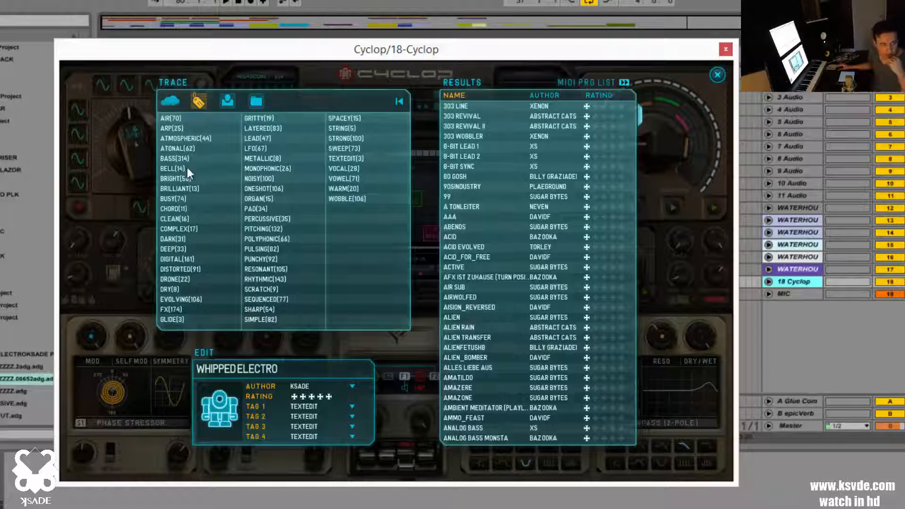
Filter the preset tag list by Bell and Percussive, then clear both tags.
left_click(166, 168)
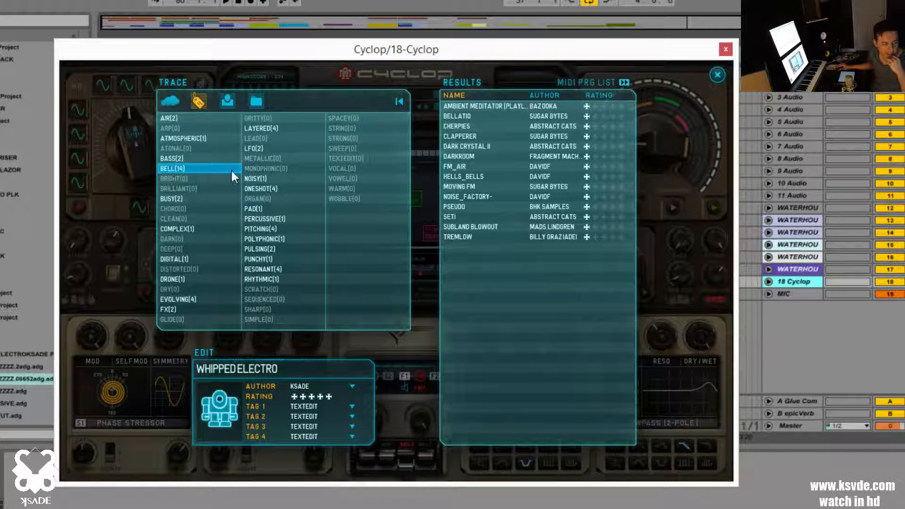
left_click(256, 217)
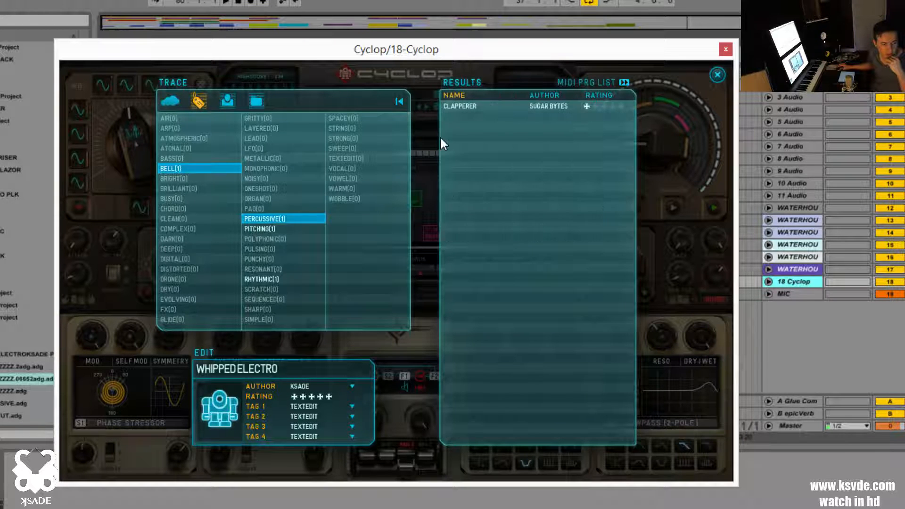
left_click(182, 167)
left_click(251, 217)
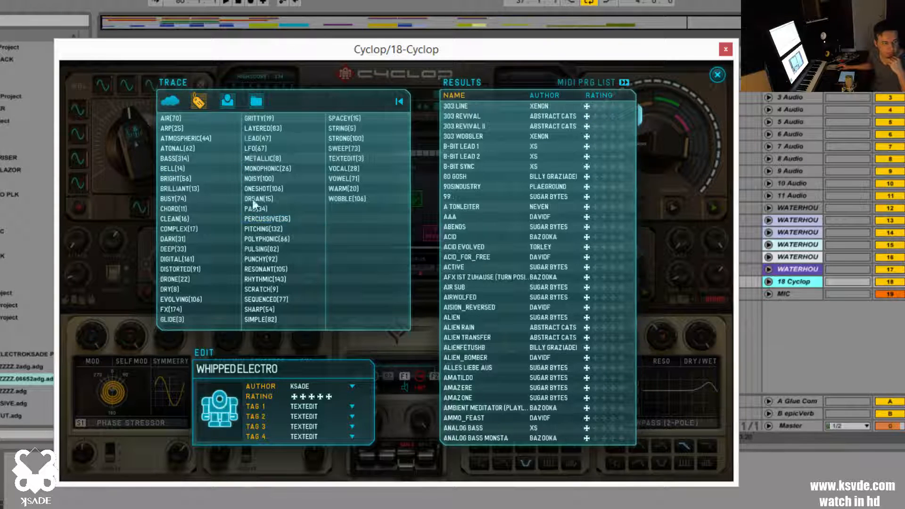
Browse the presets by author, viewing the sets from Fragment Machinery, Abstract Cats, BHK Samples and two other authors.
left_click(229, 99)
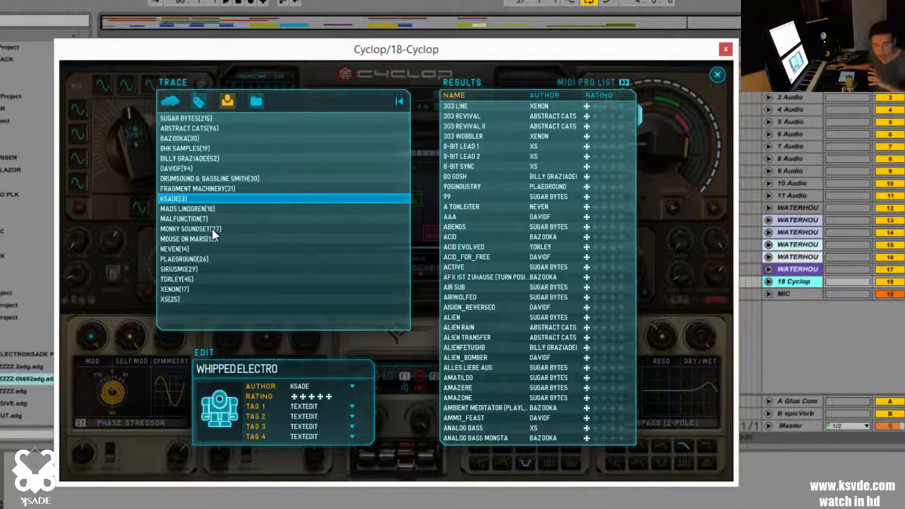
left_click(188, 188)
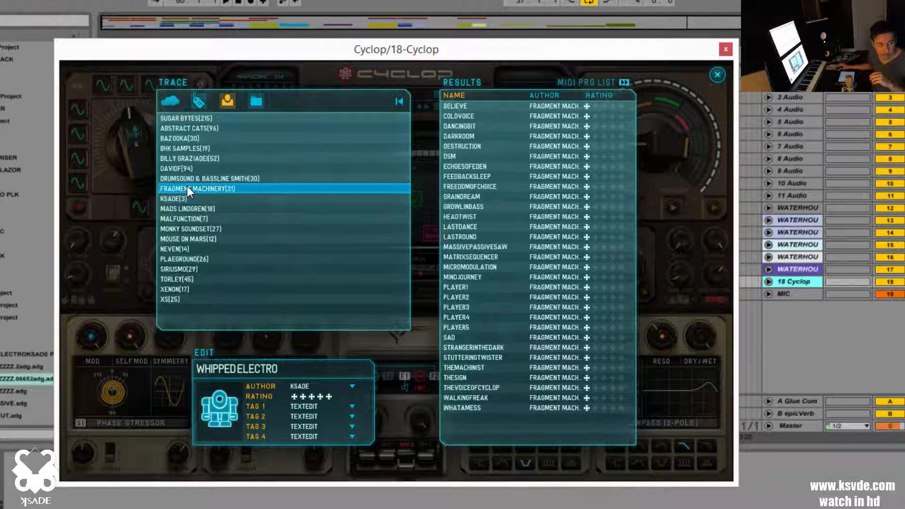
left_click(191, 128)
left_click(185, 148)
left_click(186, 158)
left_click(186, 249)
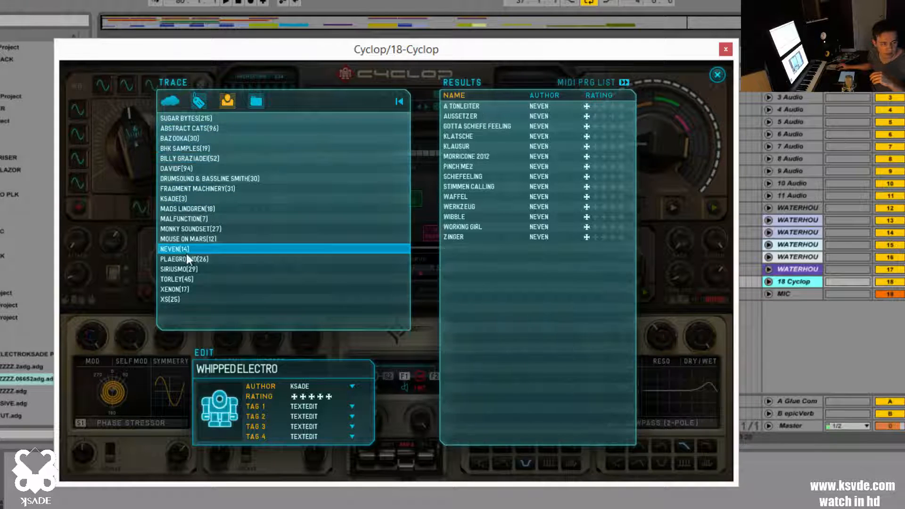
Browse further preset authors, viewing the Torley, XS and Monky Soundset collections.
left_click(185, 280)
left_click(178, 299)
left_click(171, 229)
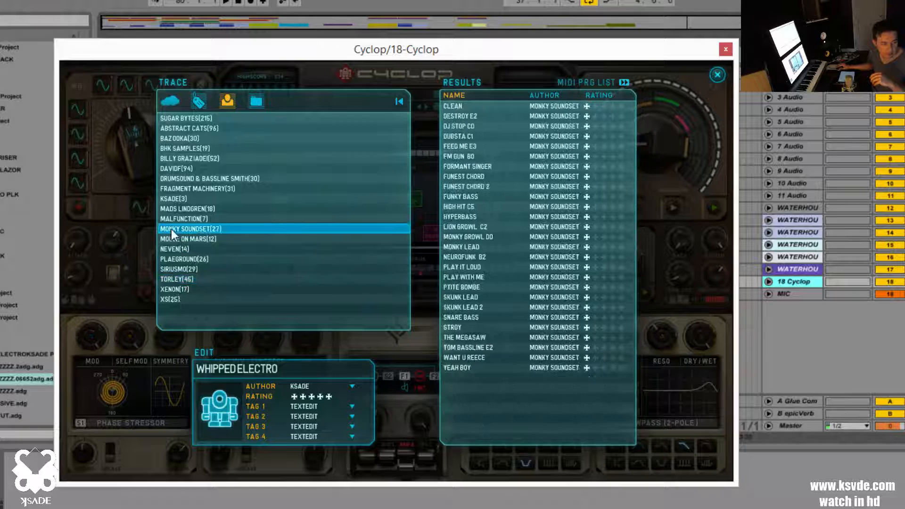
Filter the presets by author Ksade and try all three, ending with Lead in the Back loaded.
left_click(185, 199)
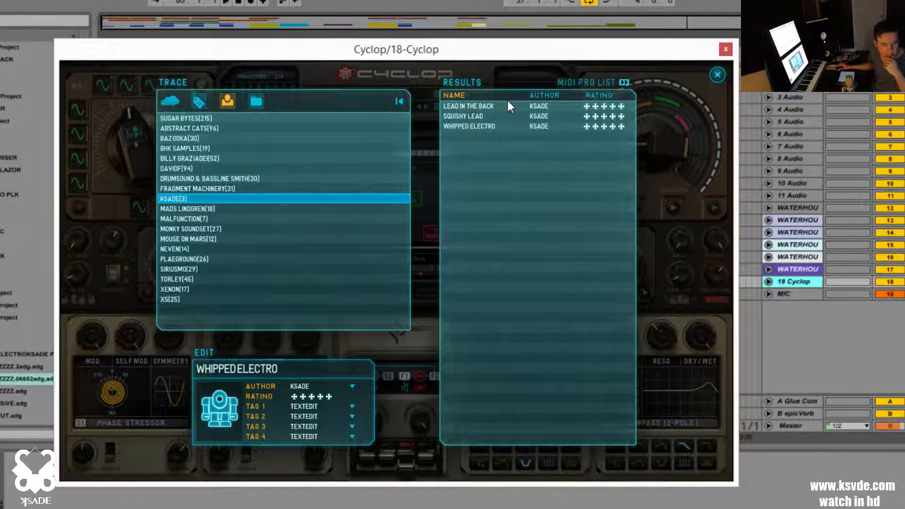
left_click(492, 104)
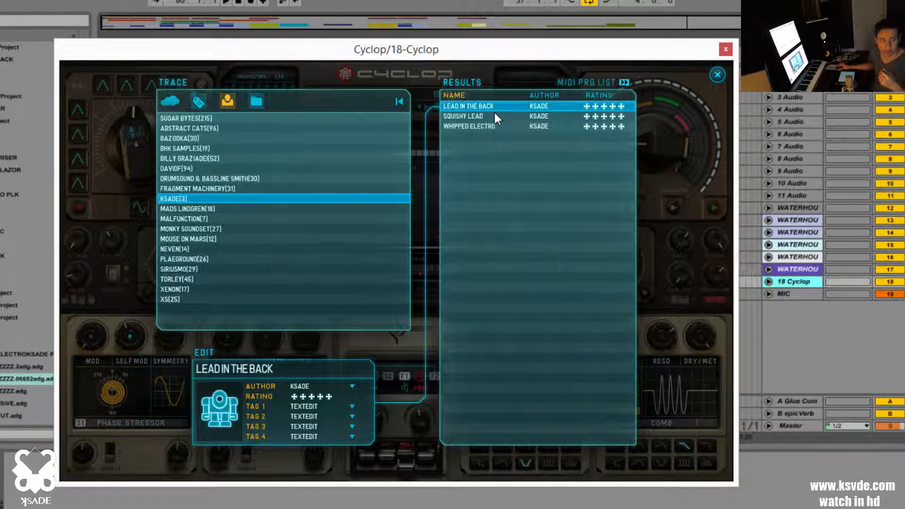
left_click(494, 116)
left_click(493, 126)
left_click(493, 116)
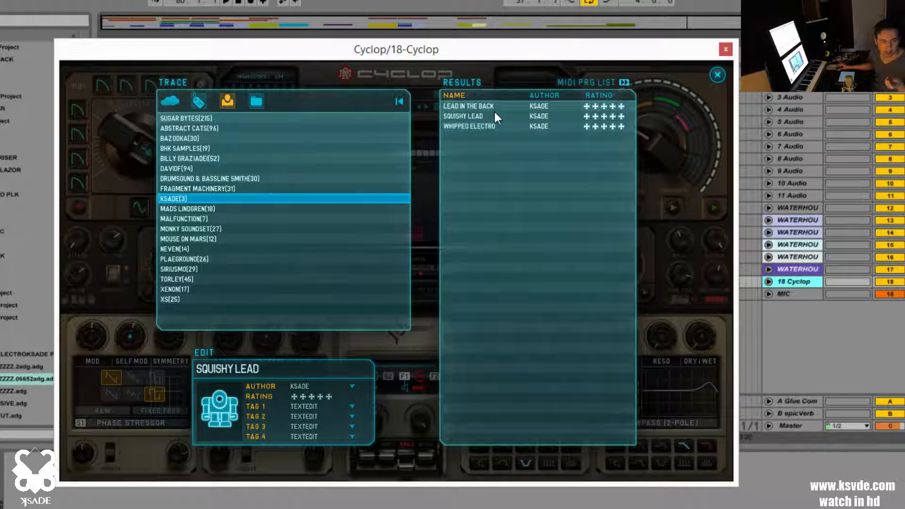
left_click(497, 105)
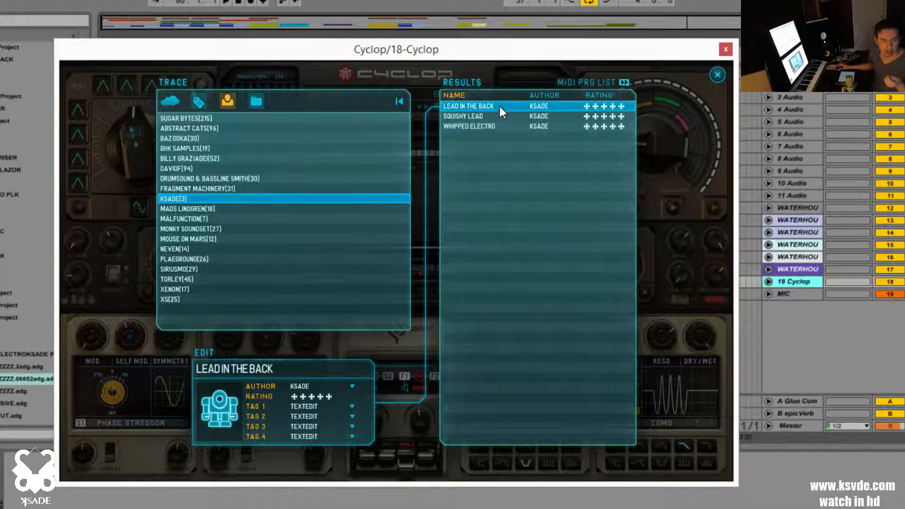
Browse the presets by folder, including 12 SB Wobble, 08 SB Spacey, XS and 11 SB Vocal Synths, and close the browser.
left_click(256, 101)
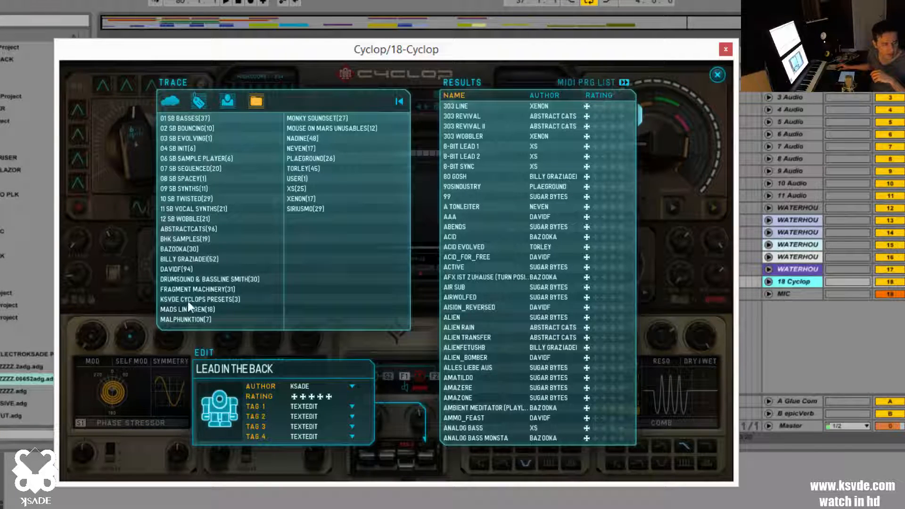
left_click(206, 188)
left_click(205, 218)
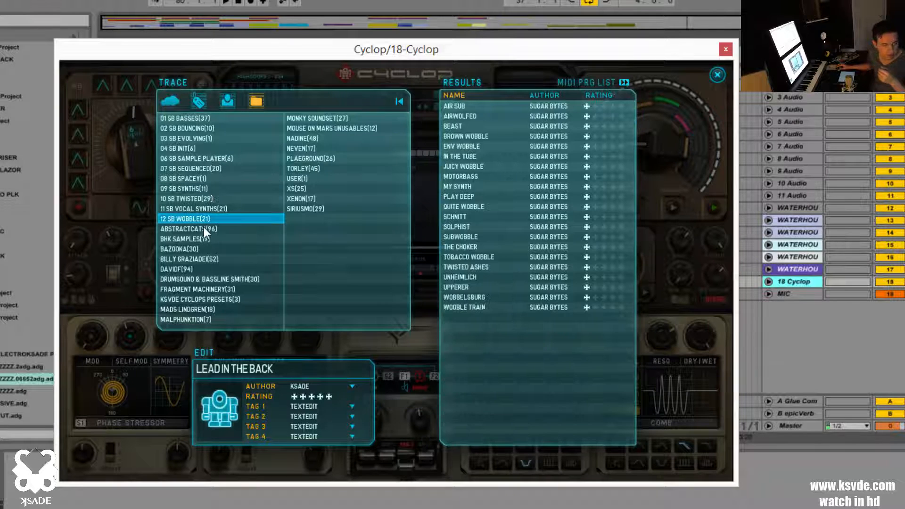
left_click(194, 179)
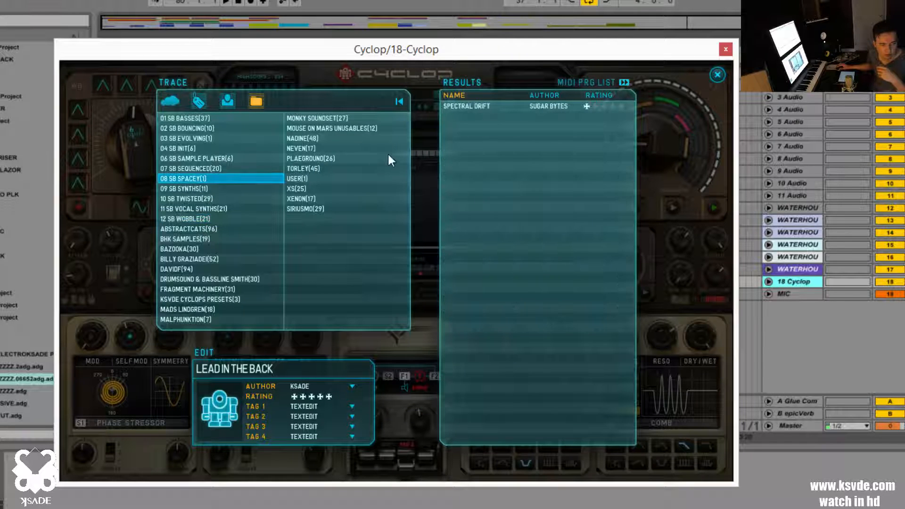
left_click(310, 209)
left_click(309, 198)
left_click(309, 189)
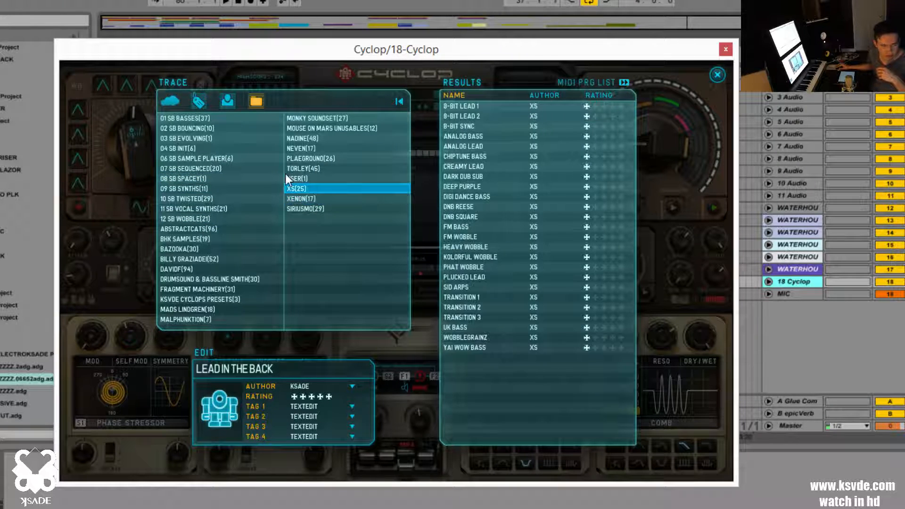
left_click(228, 258)
left_click(220, 211)
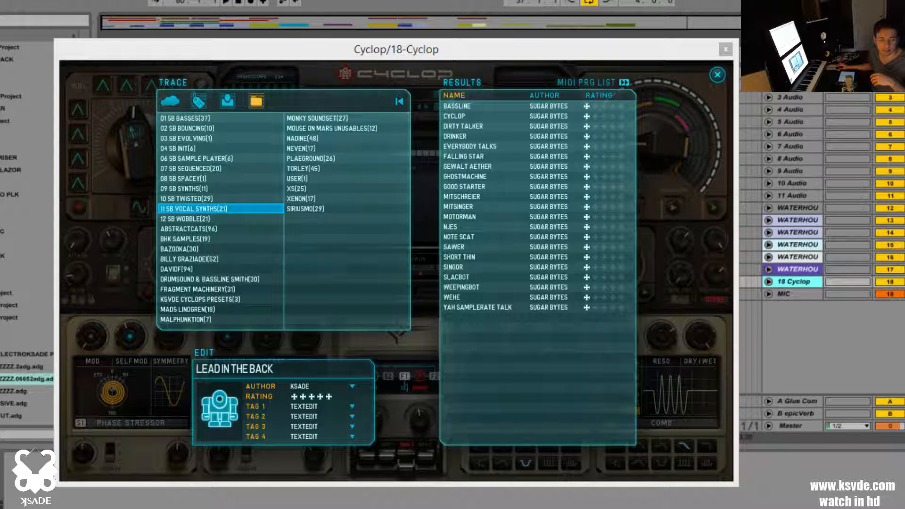
left_click(716, 74)
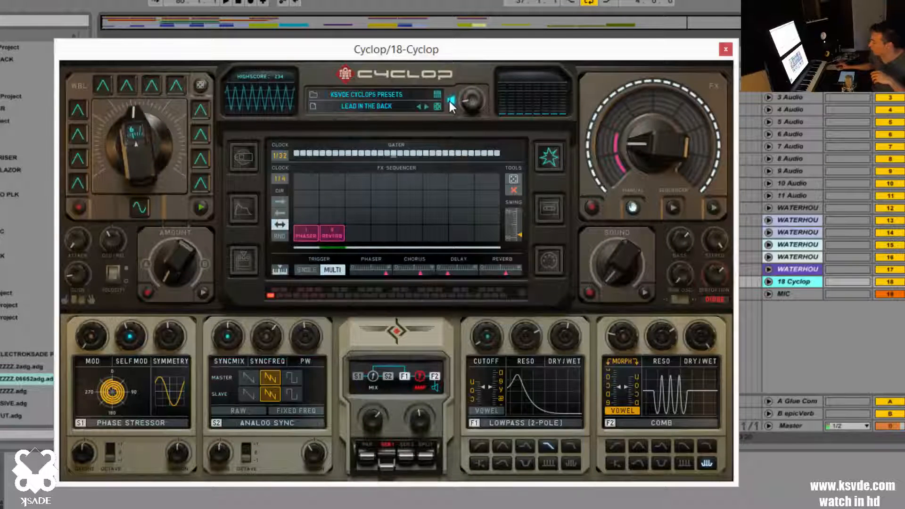
Start saving the current sound as a new preset and name it sgfhsfghsfghsfghsfgj.
left_click(437, 94)
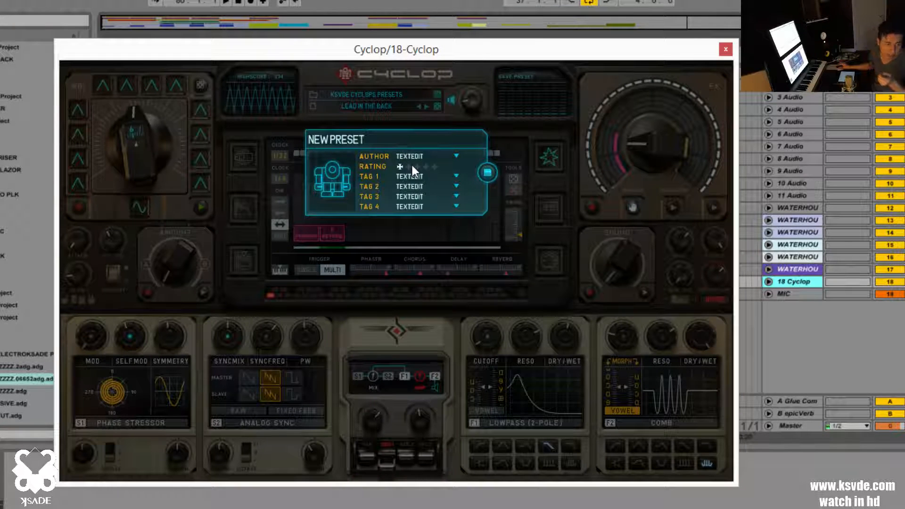
left_click(366, 142)
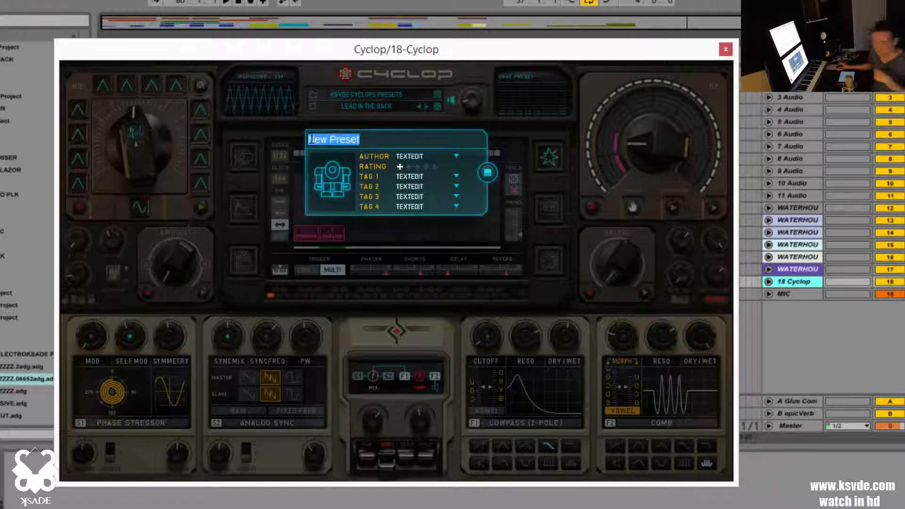
type("sgfhsfghsfghsfghsfgj")
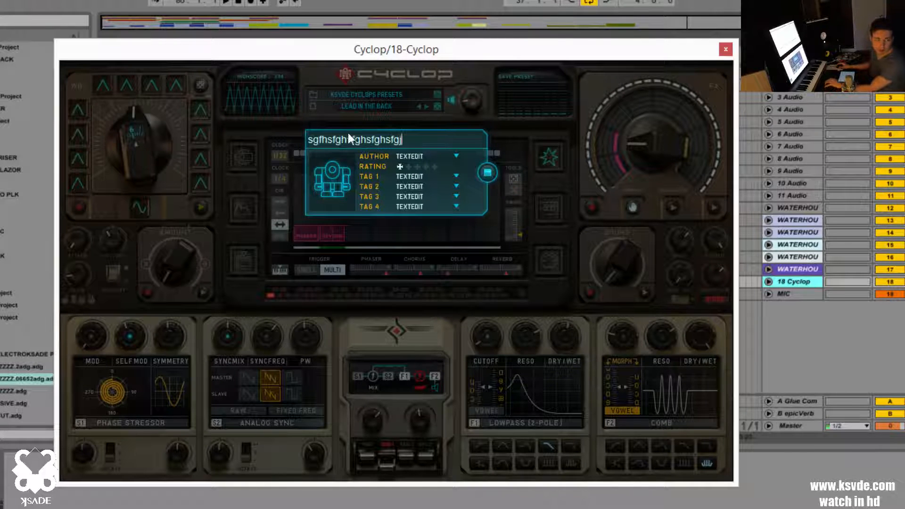
key("Return")
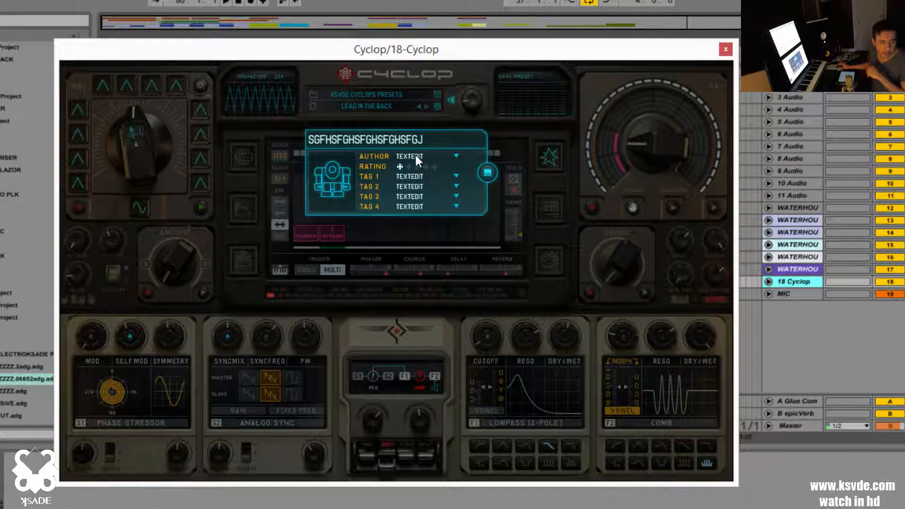
Set the new preset's author to Ksade and its rating to the maximum, then open its file save dialog and cancel.
left_click(415, 155)
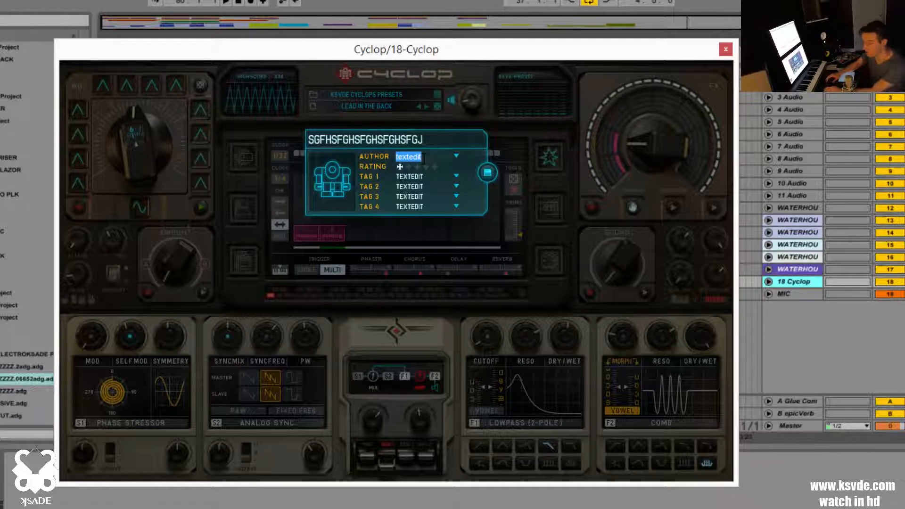
type("Ksa")
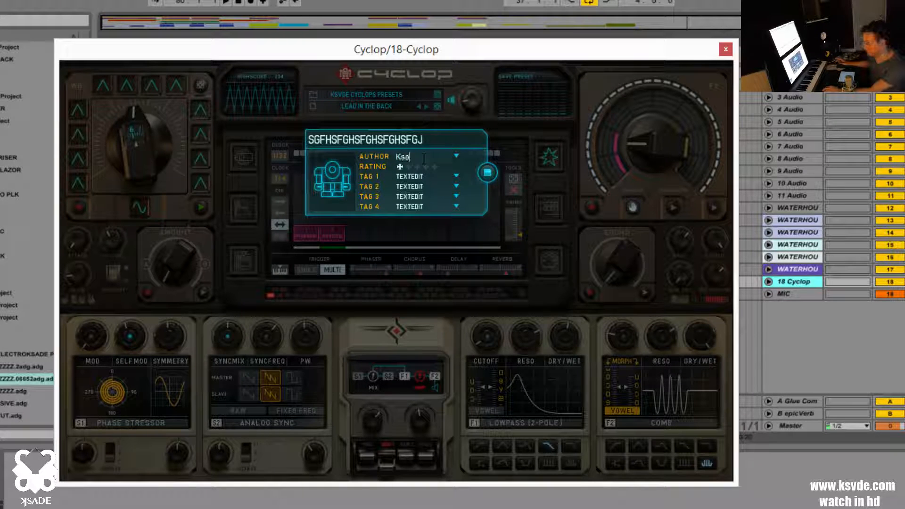
type("de")
key("Return")
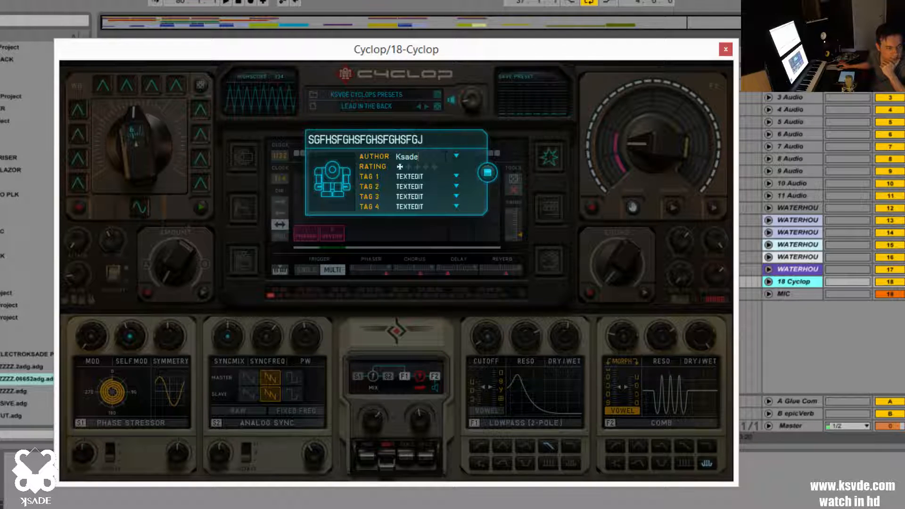
left_click(434, 166)
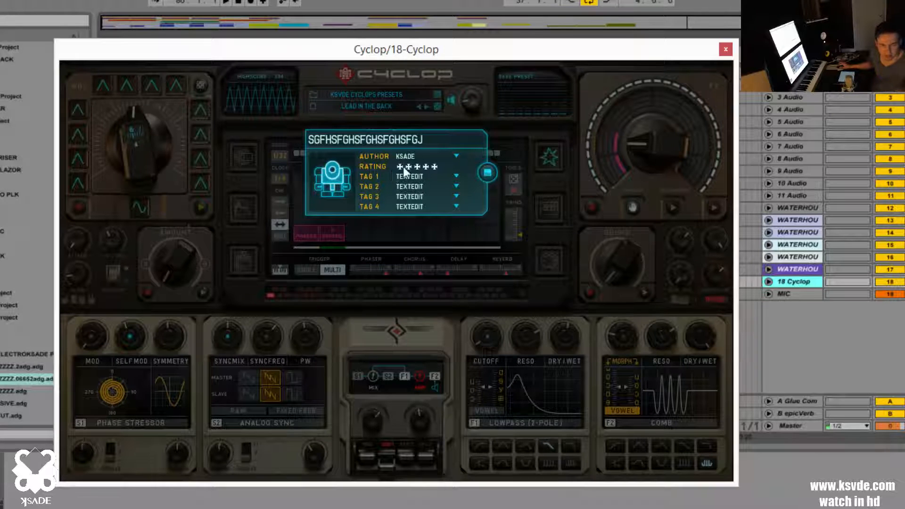
left_click(486, 173)
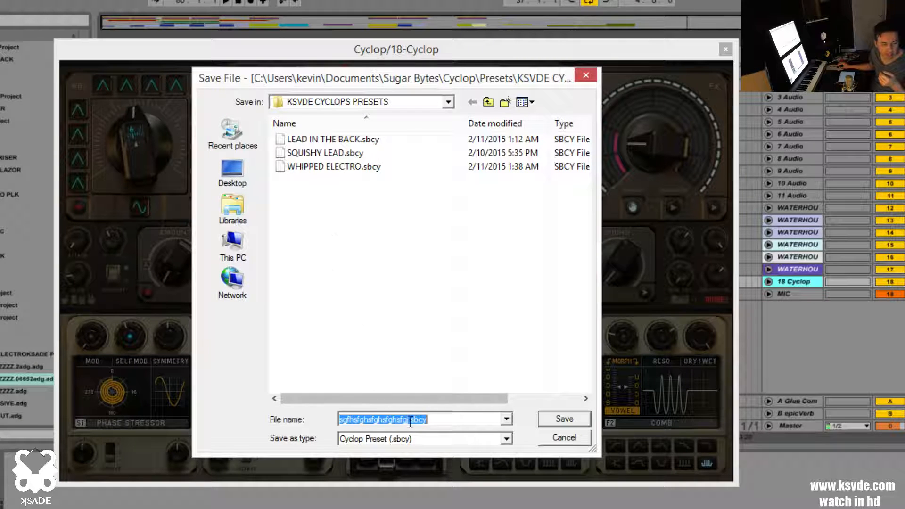
left_click(576, 439)
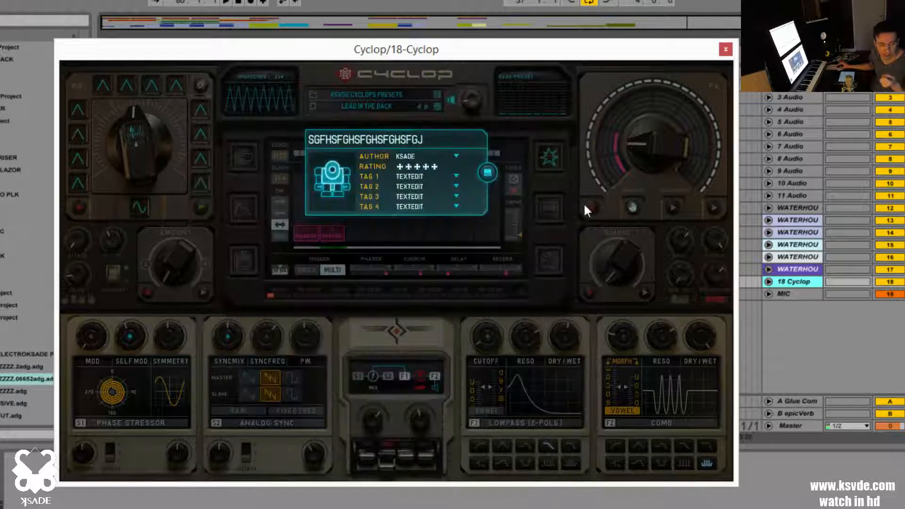
Reopen the preset browser's author list, view the Neven and Ksade presets, and close the browser.
left_click(388, 94)
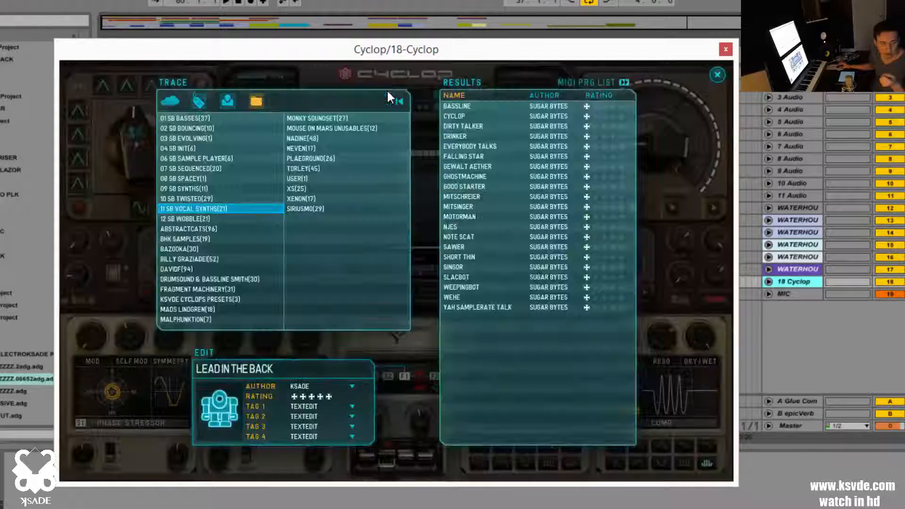
left_click(227, 104)
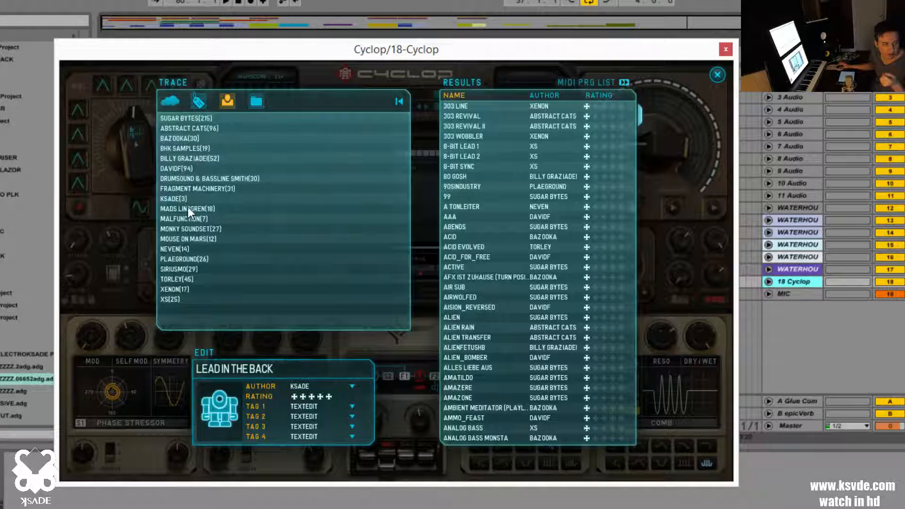
left_click(186, 247)
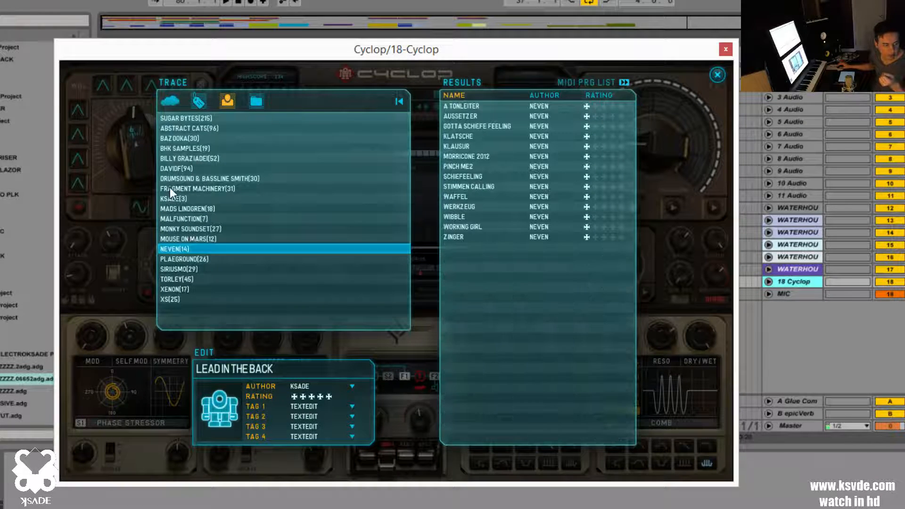
left_click(170, 200)
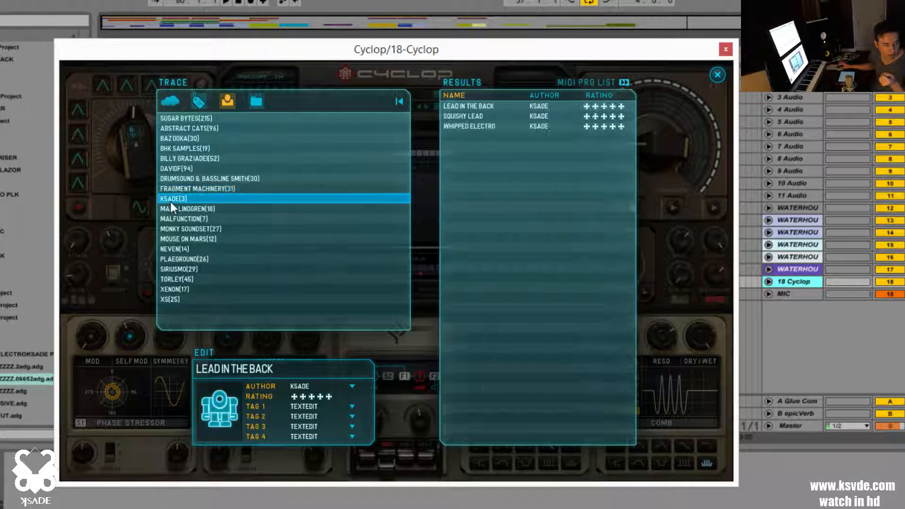
left_click(712, 73)
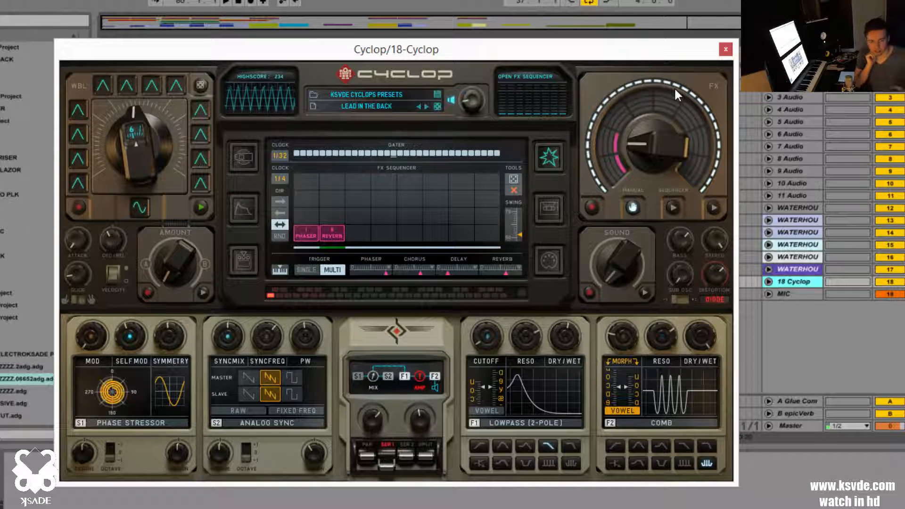
Show the preset browser's tag list, look through the full results down to the S presets, and close the browser.
left_click(375, 99)
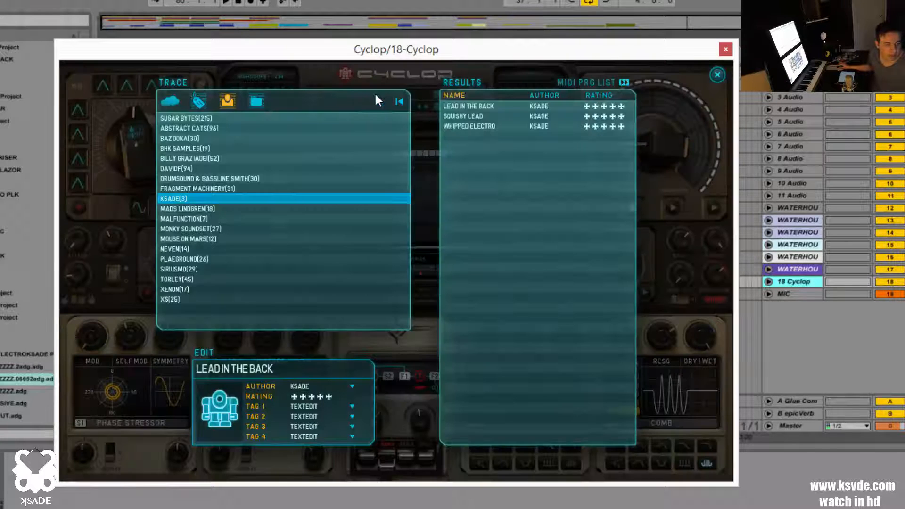
left_click(201, 100)
left_click(198, 102)
left_click(197, 103)
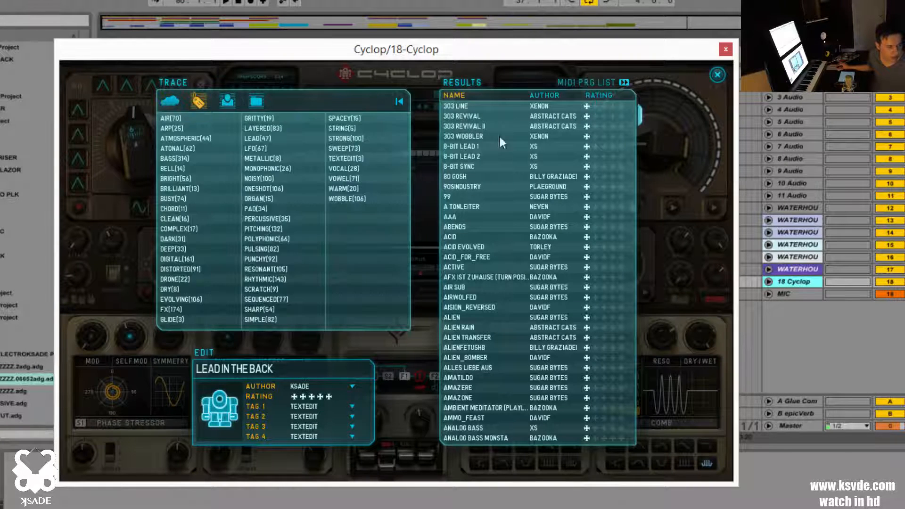
left_click_drag(642, 117, 624, 348)
scroll(619, 339, "down", 5)
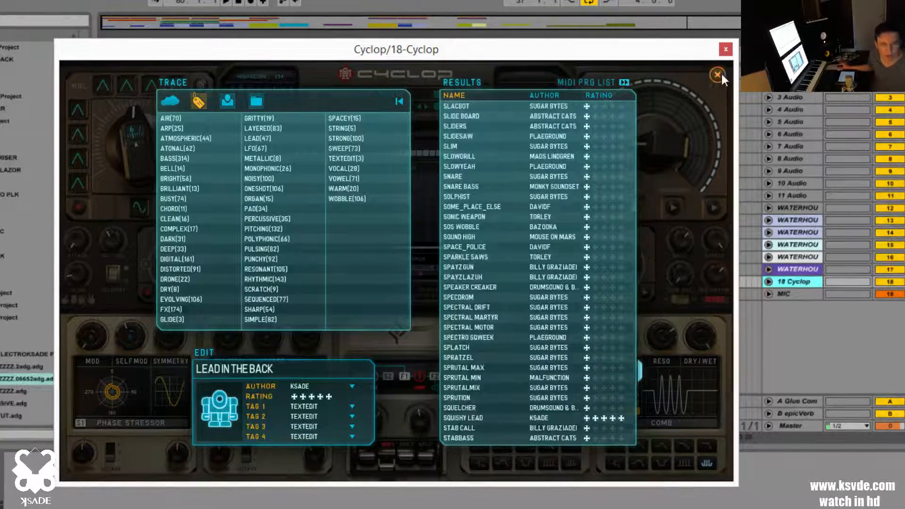
left_click(717, 74)
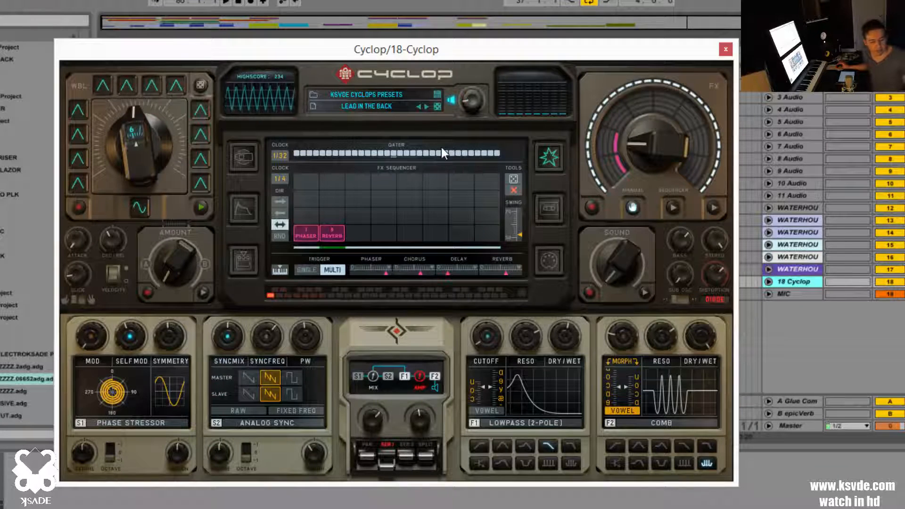
Open the hidden robot shooter game, play a round with Cyclop's sounds, and leave the game.
left_click(349, 76)
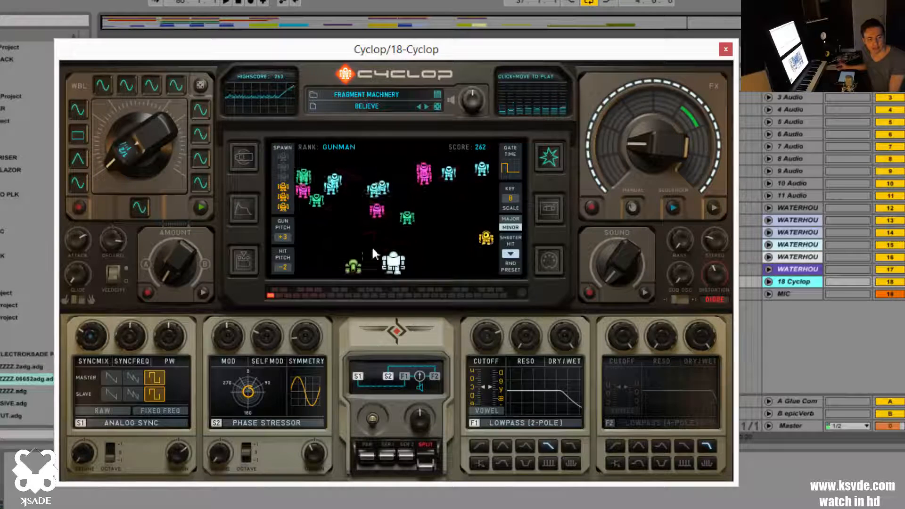
left_click(355, 79)
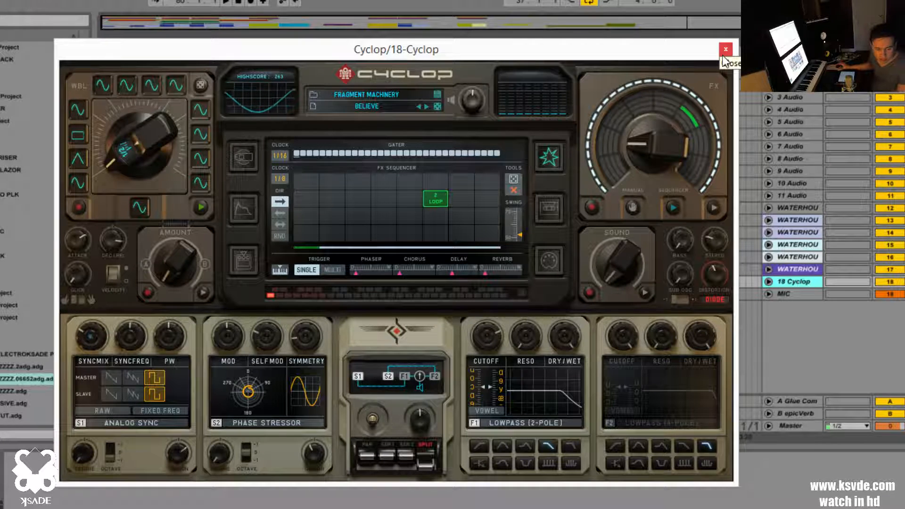
left_click(679, 20)
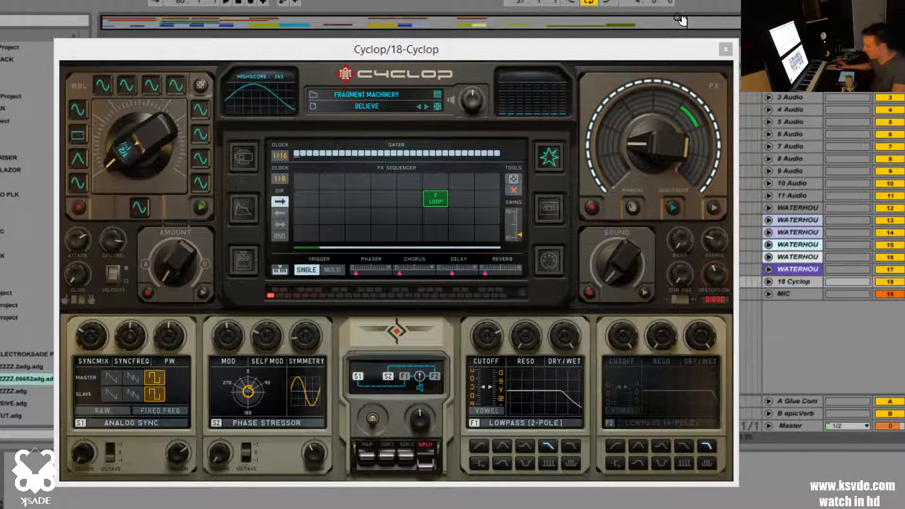